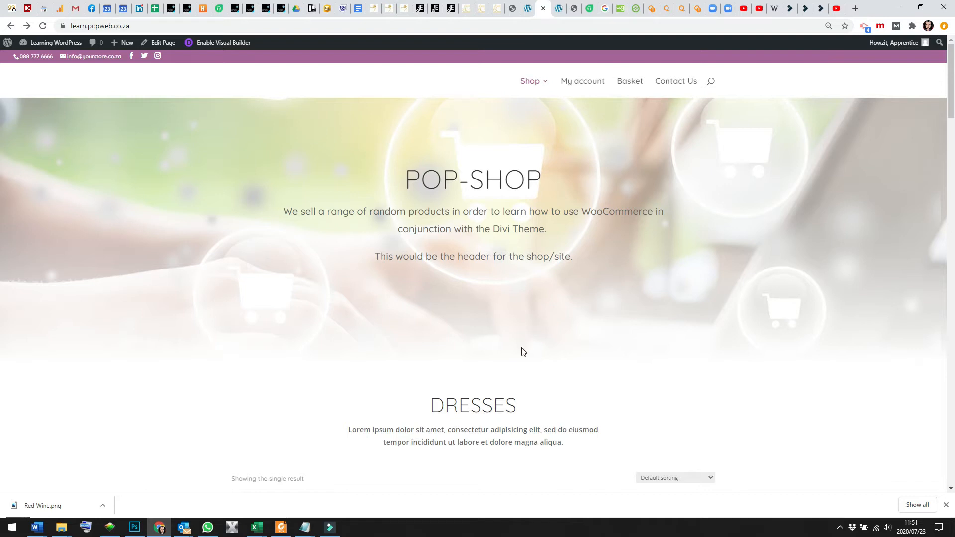
Browse the shop's home page and open the Phillipolis Gin product from the Beverages section.
scroll(521, 351, down, 4)
scroll(522, 351, down, 10)
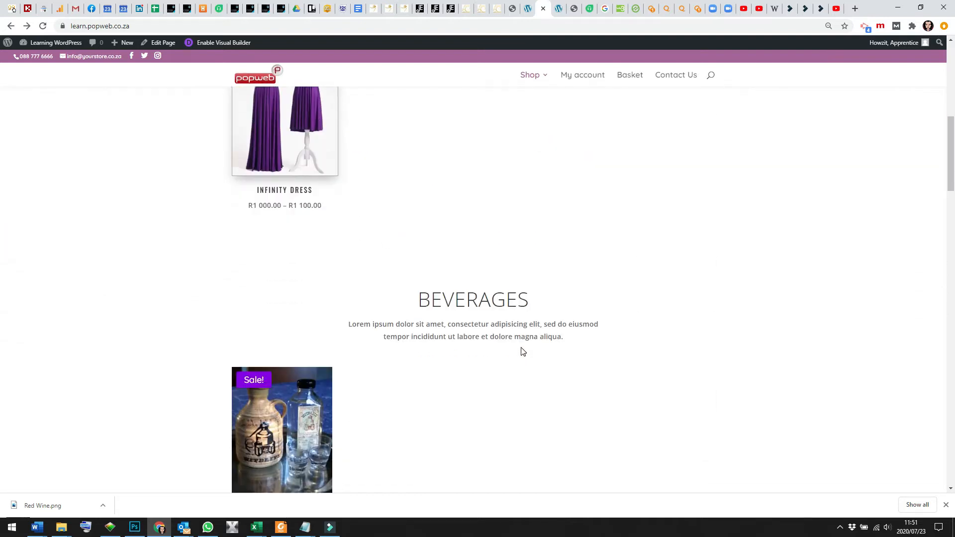
scroll(522, 352, up, 2)
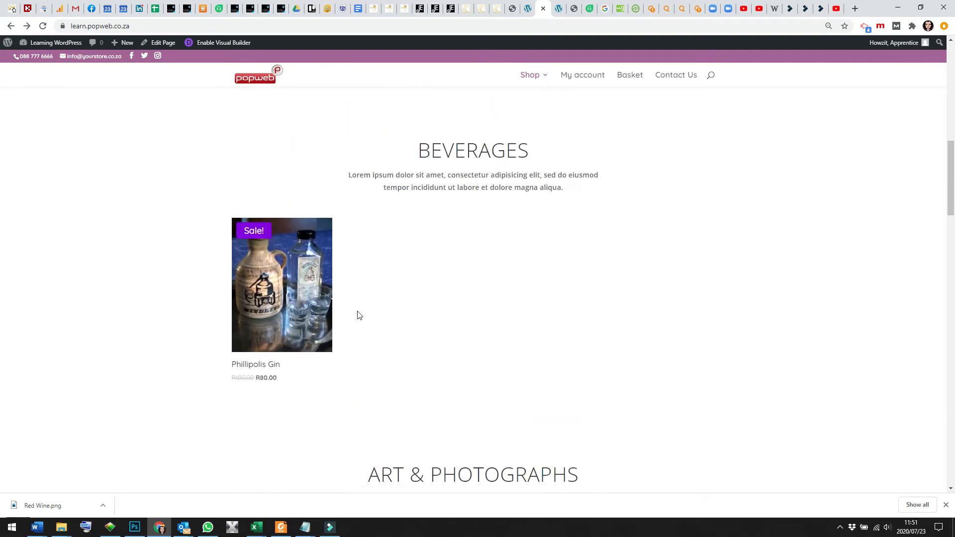
click(307, 297)
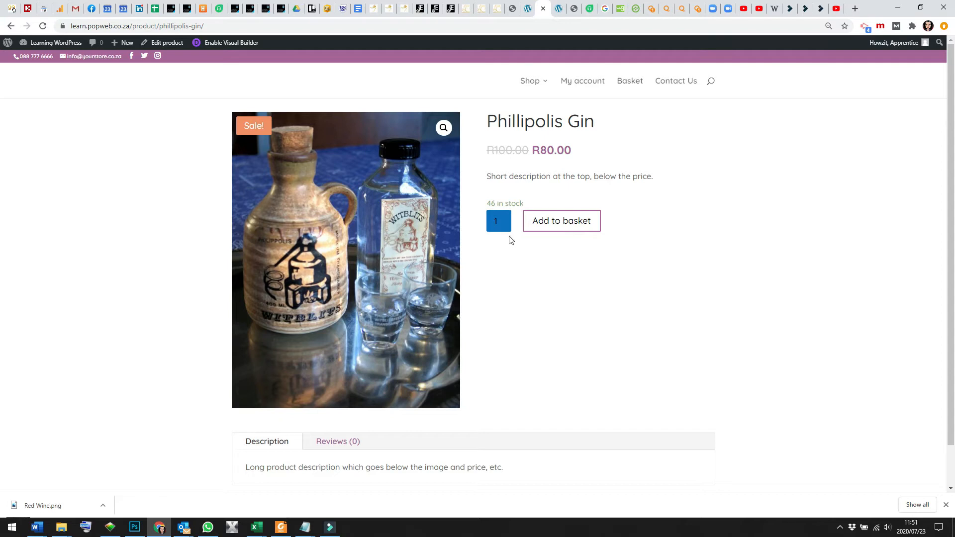
Raise the Phillipolis Gin order quantity to 4 and examine the layout of its short description, long description and reviews.
click(509, 217)
click(508, 217)
click(508, 217)
scroll(378, 408, down, 2)
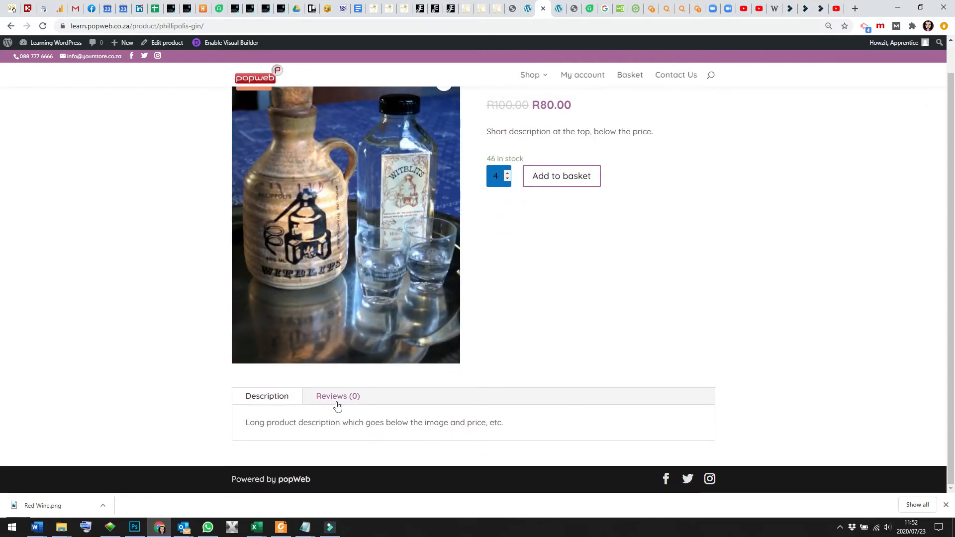
scroll(627, 276, up, 1)
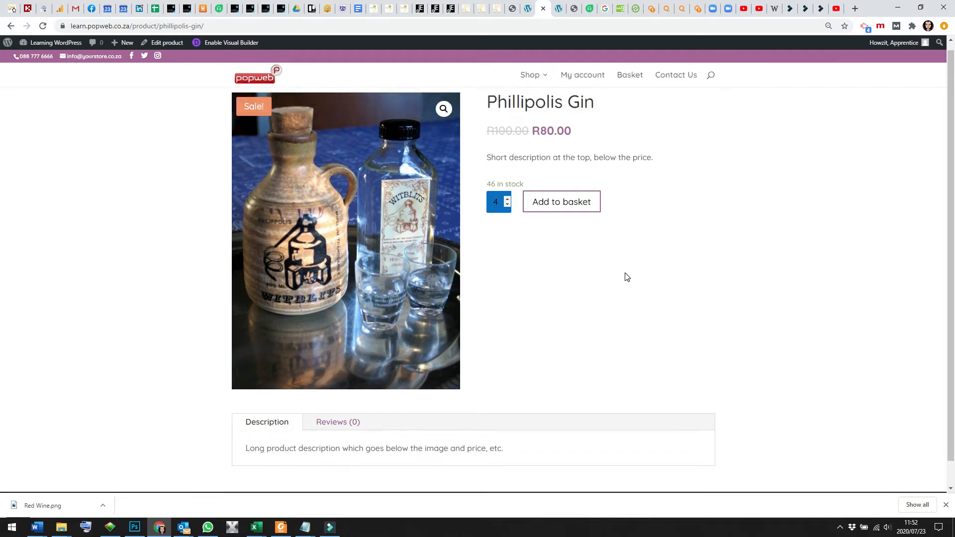
Switch to the site's admin, open the product list and add a new product named "popWeb Pinotage".
click(529, 11)
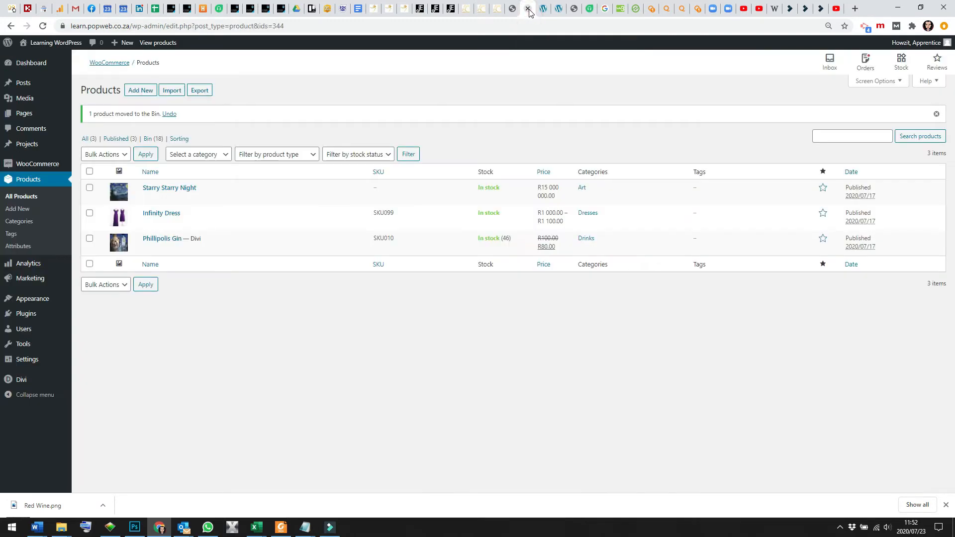
click(20, 63)
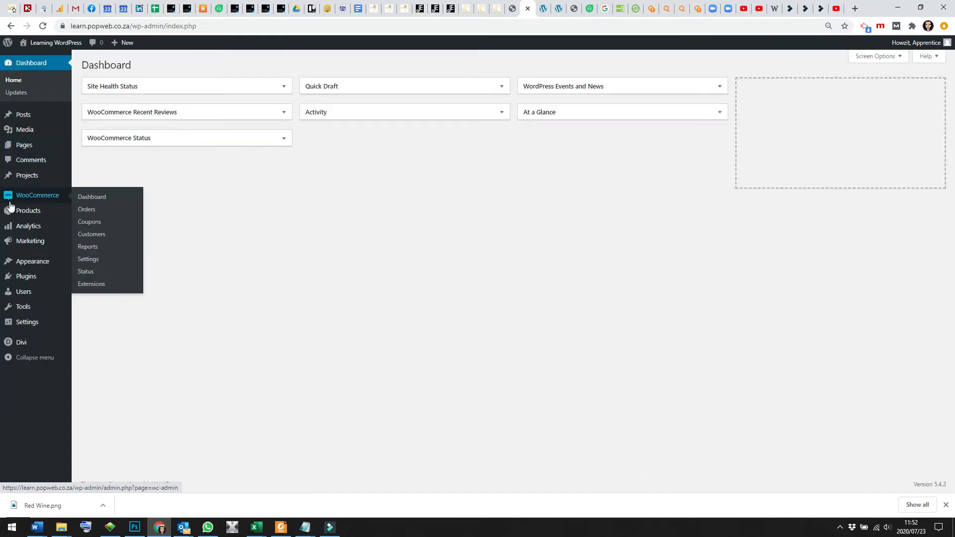
mouse_move(18, 213)
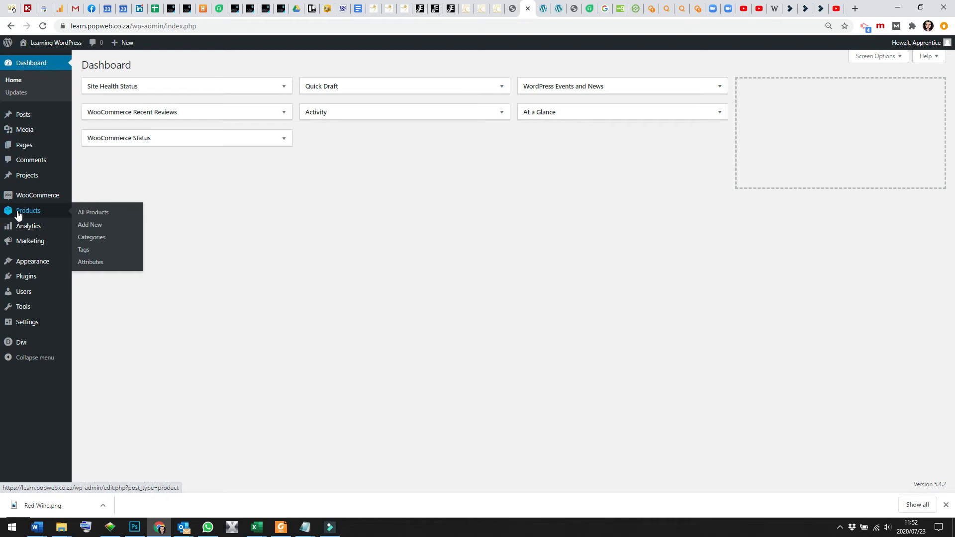
click(24, 215)
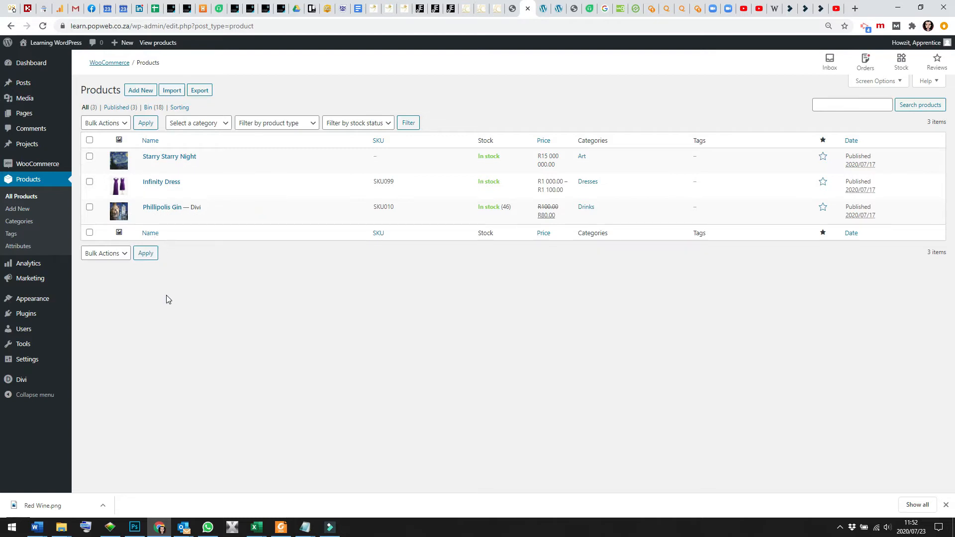
click(138, 92)
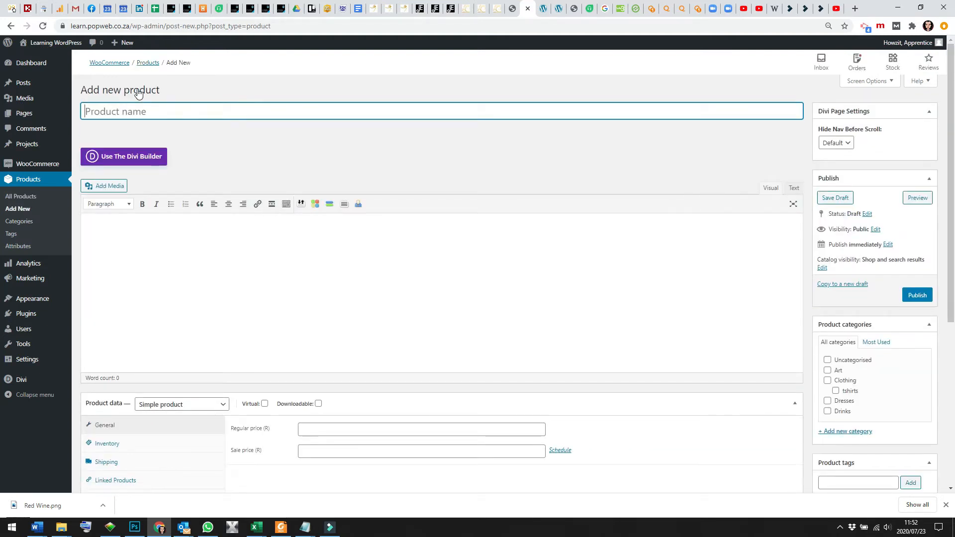
text(popWeb Pinotage)
Write the product's main description as two paragraphs: "Long description goes at the bottom of the page." and "Tasting notes, etc.".
scroll(177, 307, down, 2)
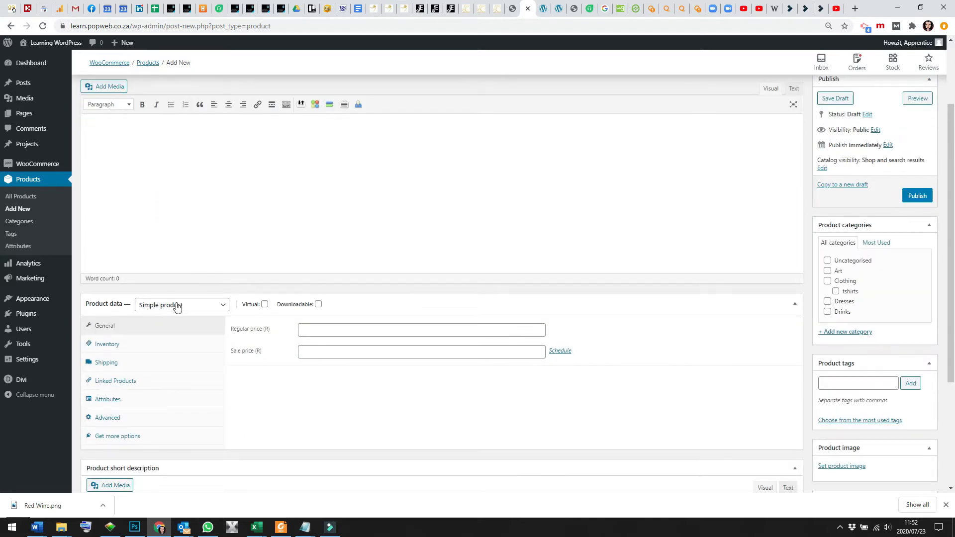
scroll(177, 306, up, 2)
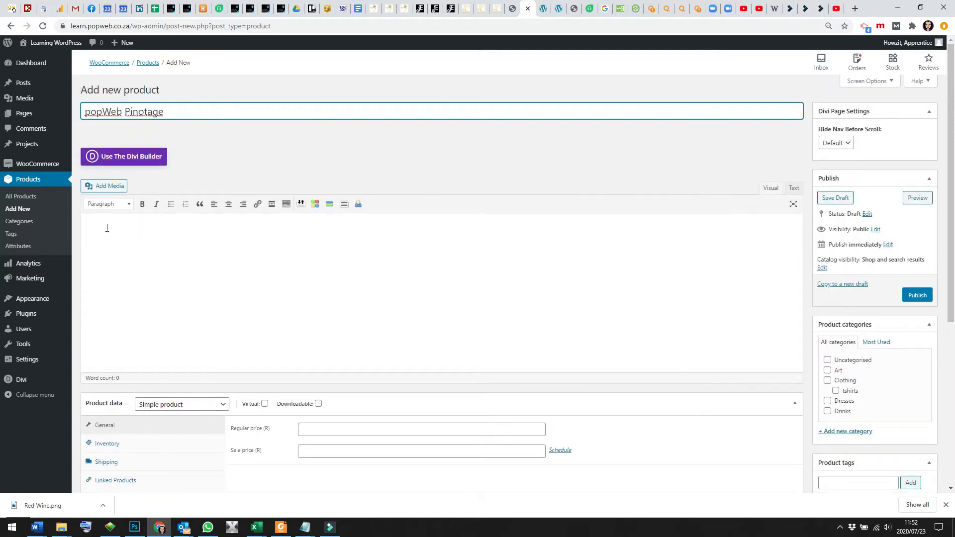
click(106, 227)
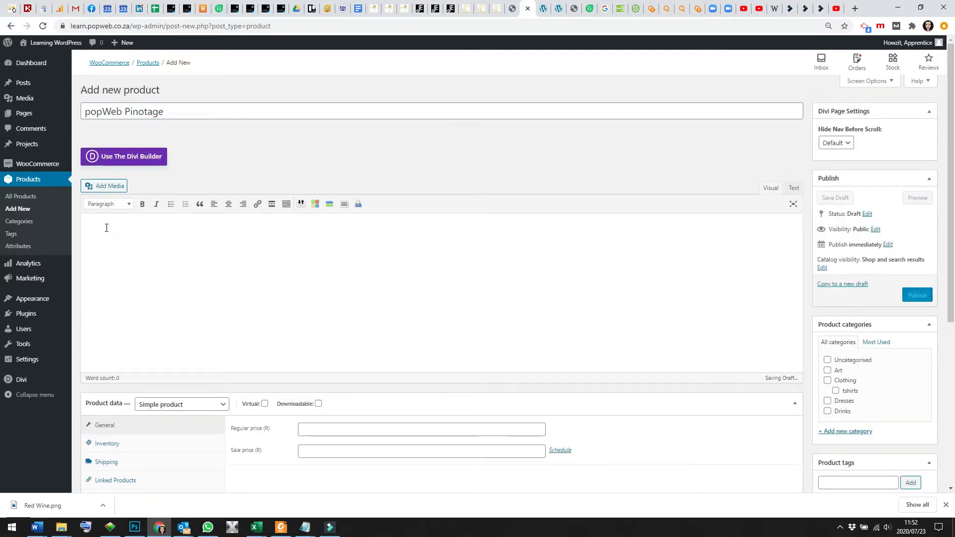
text(Lo)
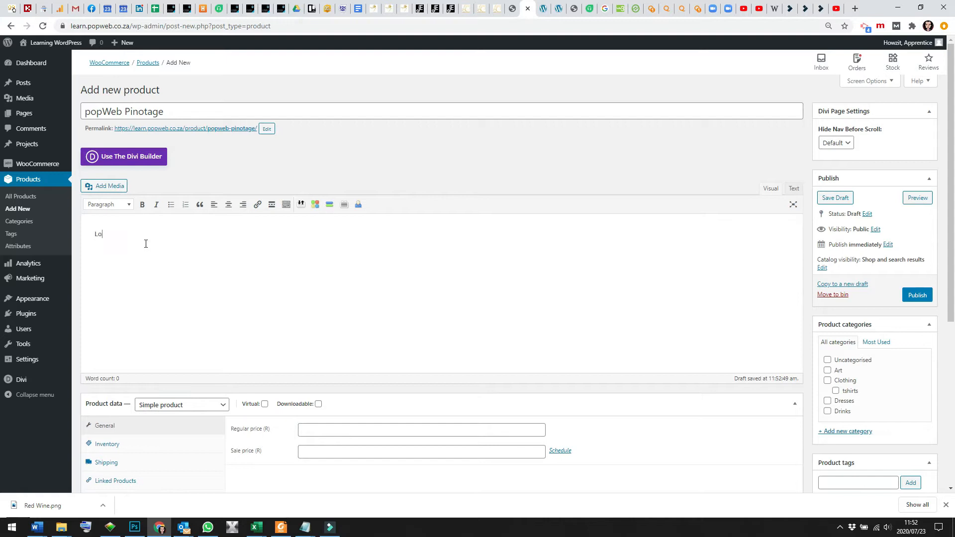
text(ng description goes at the botto)
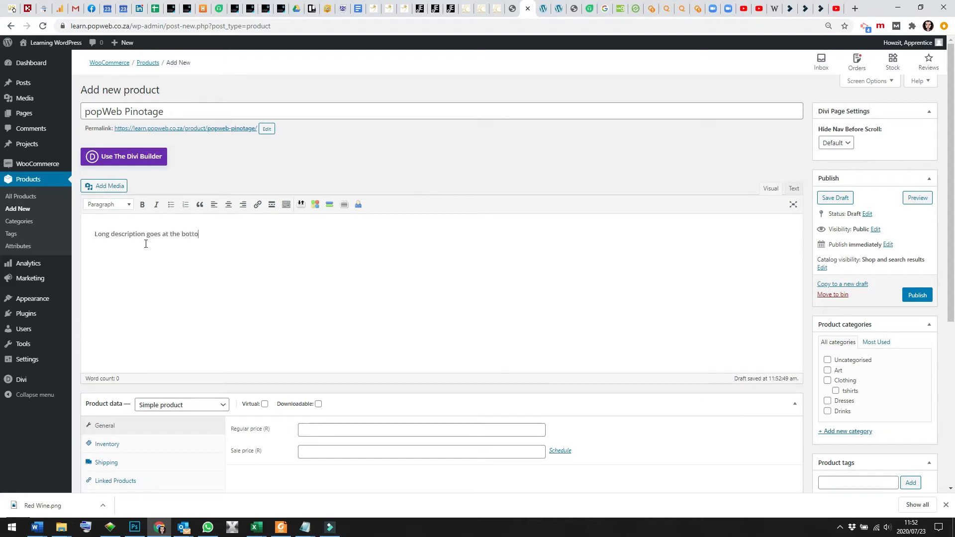
text(m of the page. Tasting no)
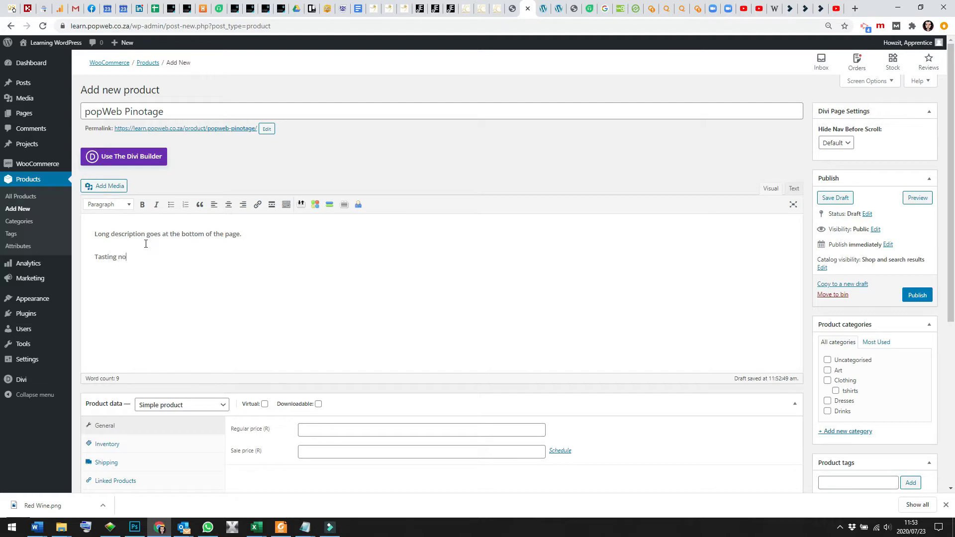
text(tes, etc.)
Keep the product type as Simple product and set the regular price to R100 and the sale price to R75.
scroll(223, 381, down, 4)
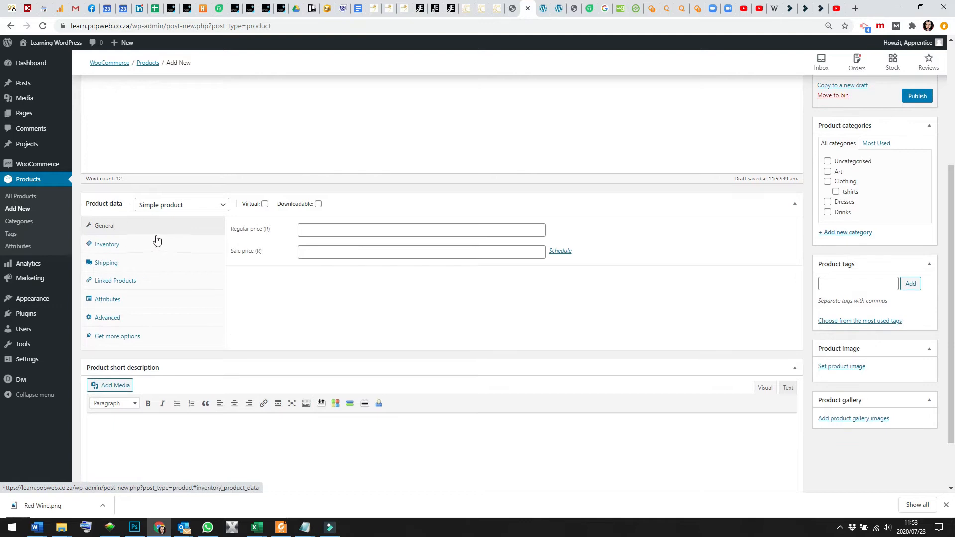
click(222, 208)
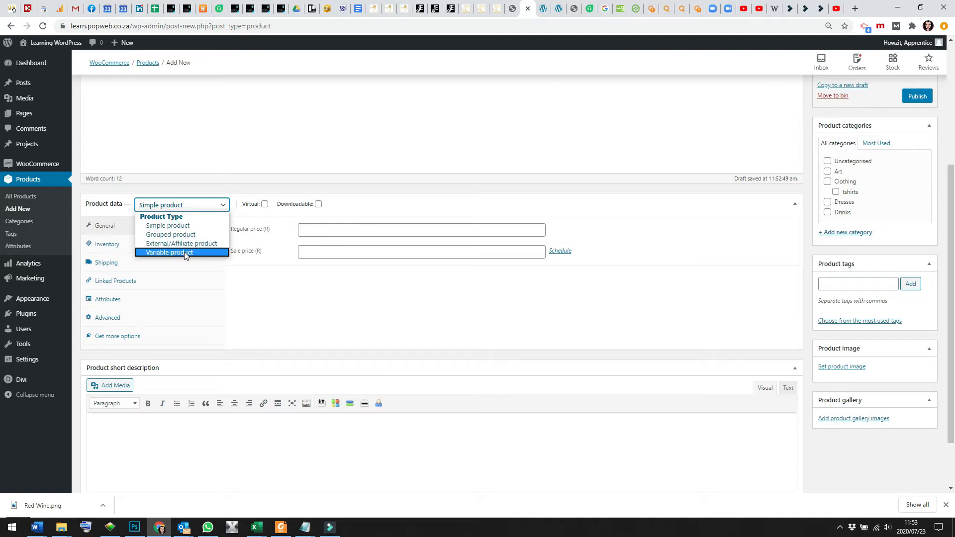
click(179, 227)
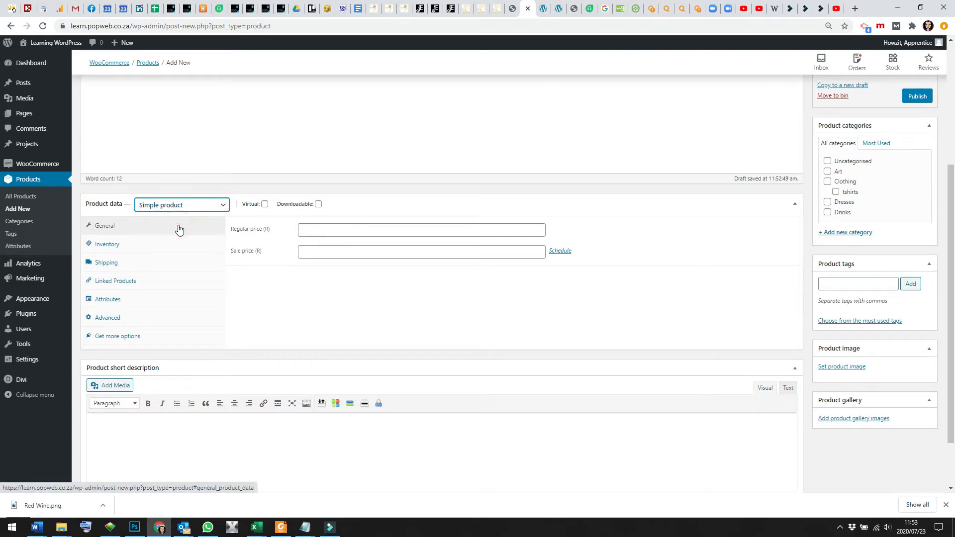
click(317, 229)
text(100)
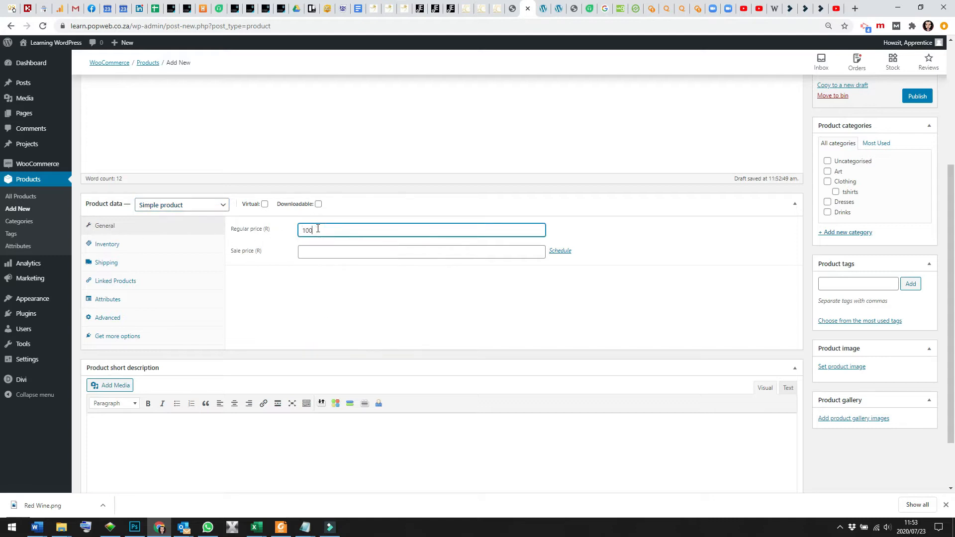
click(313, 250)
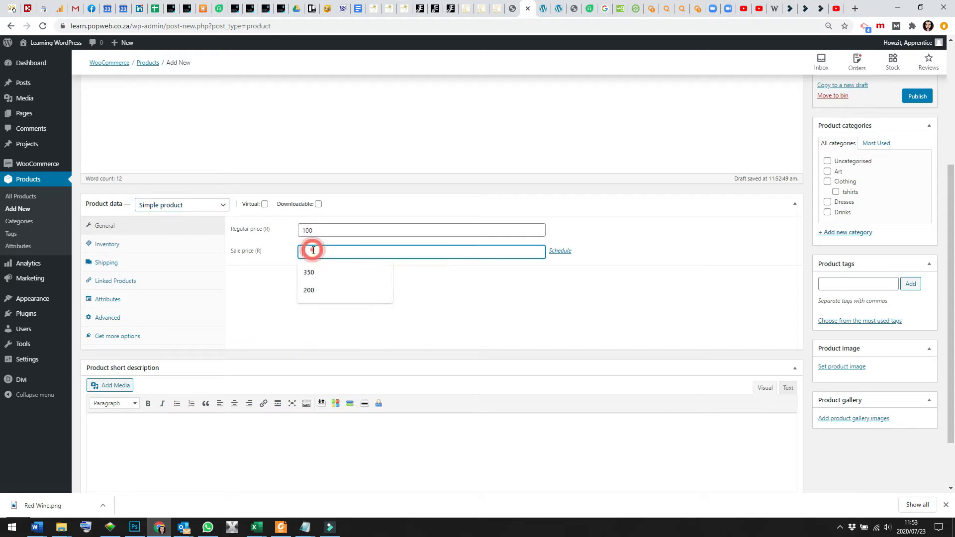
text(75)
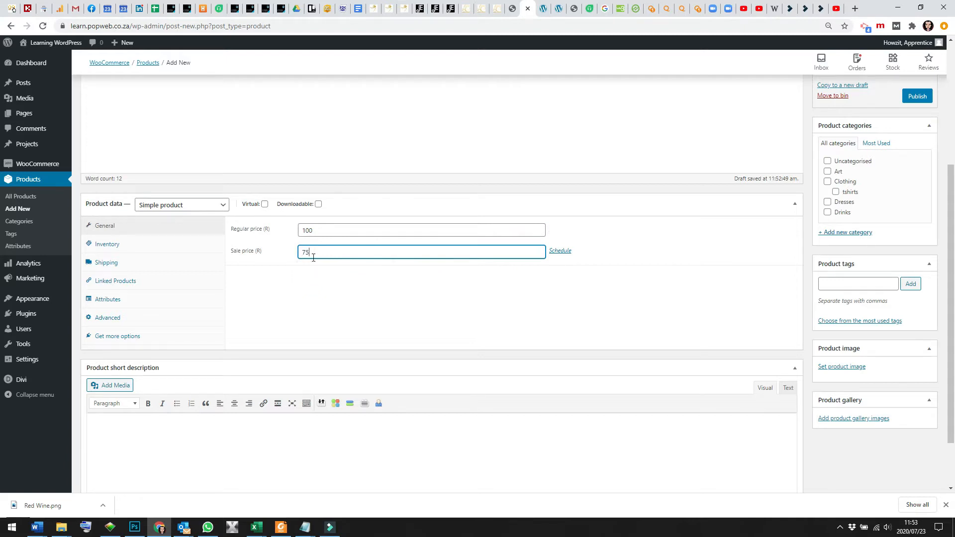
In the inventory data, enter SKU ABC275, enable stock management at product level and set the stock quantity to 50.
click(110, 249)
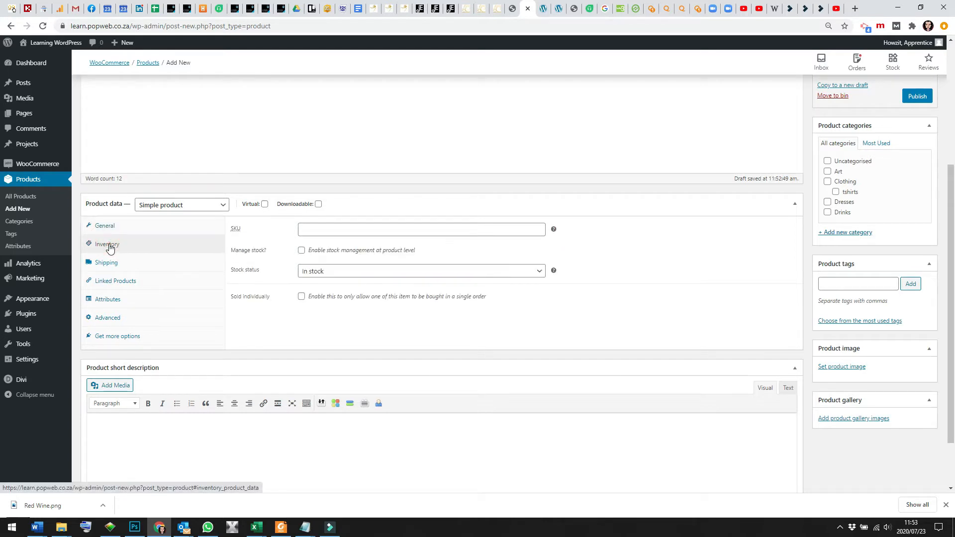
click(302, 229)
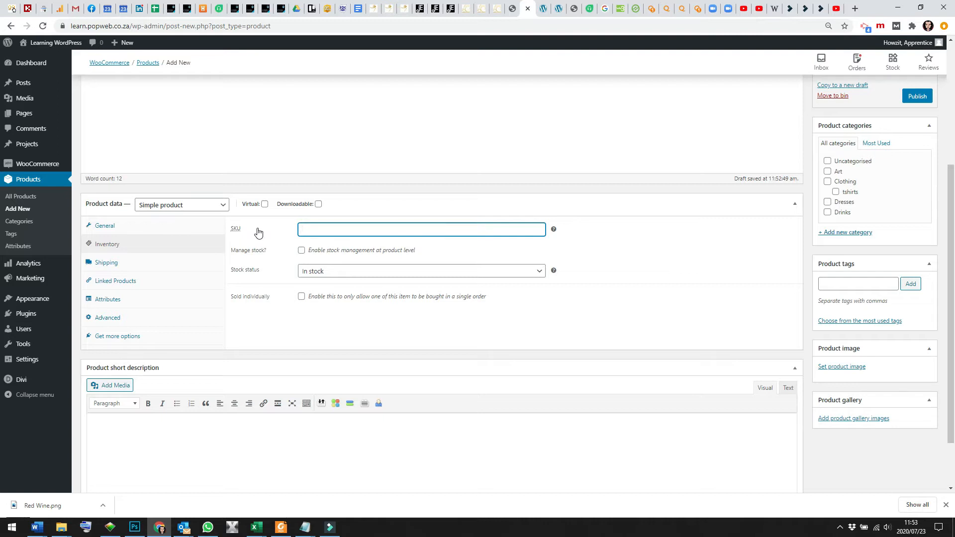
text(ABC275)
click(301, 250)
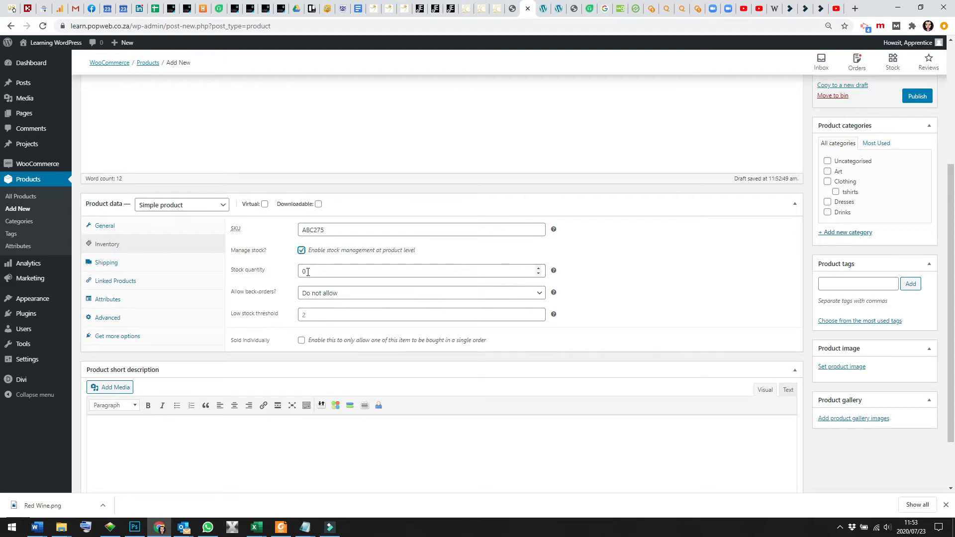
double_click(307, 272)
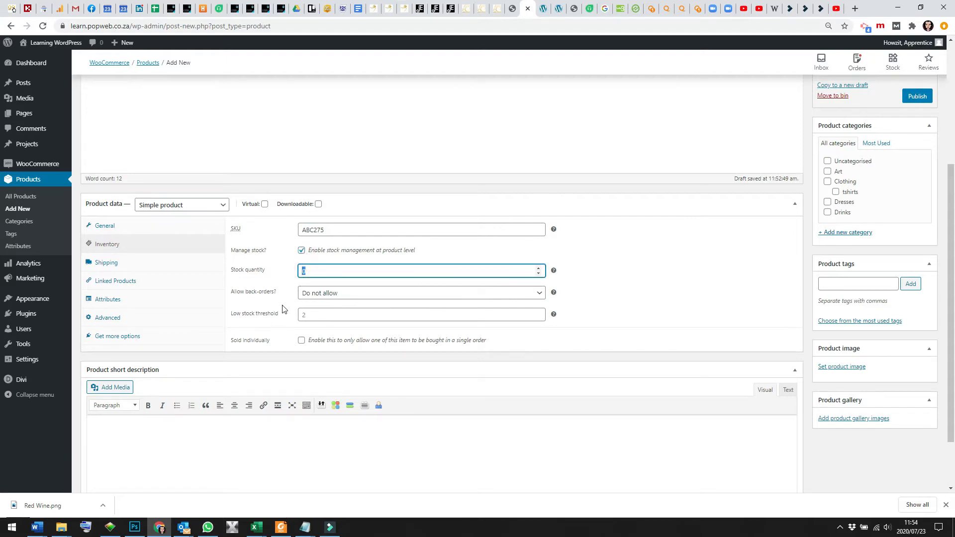
text(50)
Set back-orders to "Allow, but notify customer" and the low stock threshold to 5.
click(308, 299)
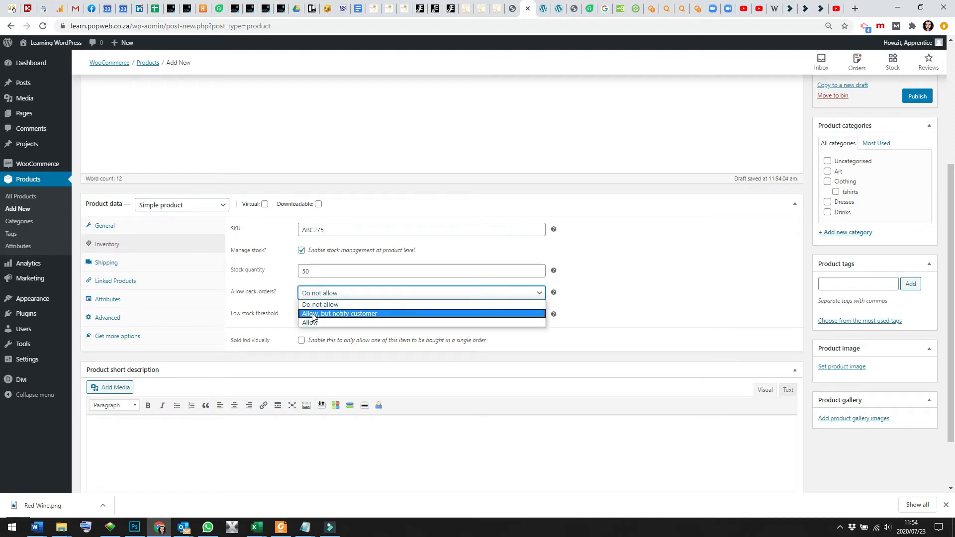
click(315, 314)
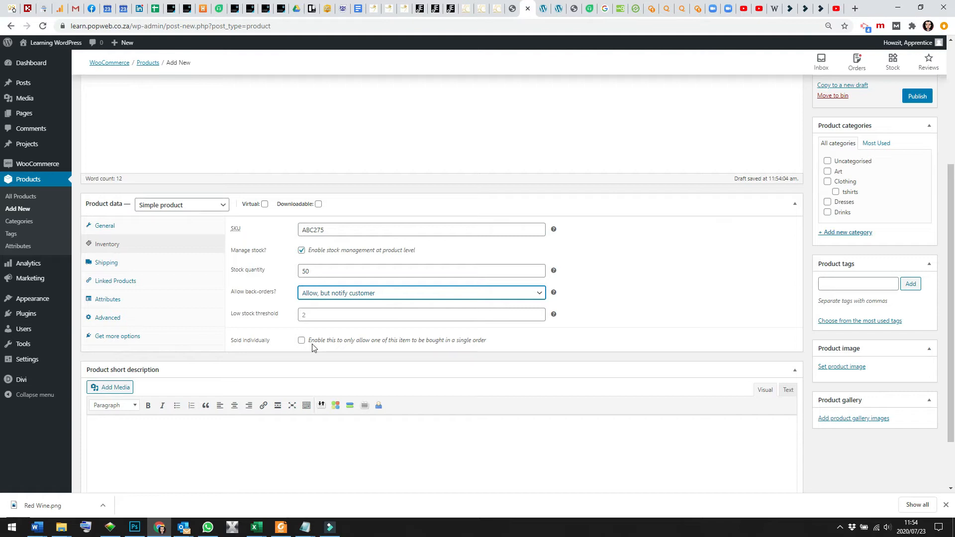
click(311, 315)
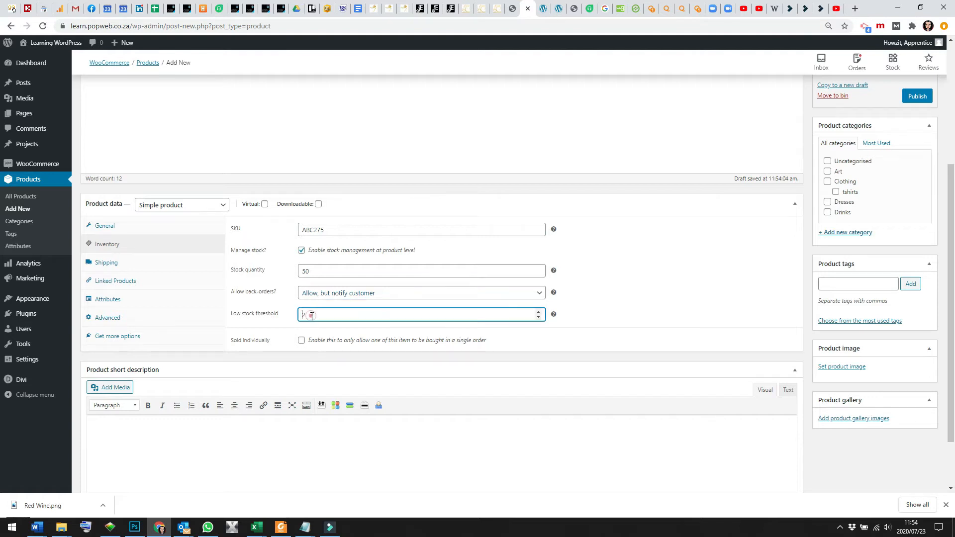
text(5)
In the shipping data, set the weight to 2 kg and the dimensions to 10 cm length, 10 cm width and 30 cm height.
click(102, 266)
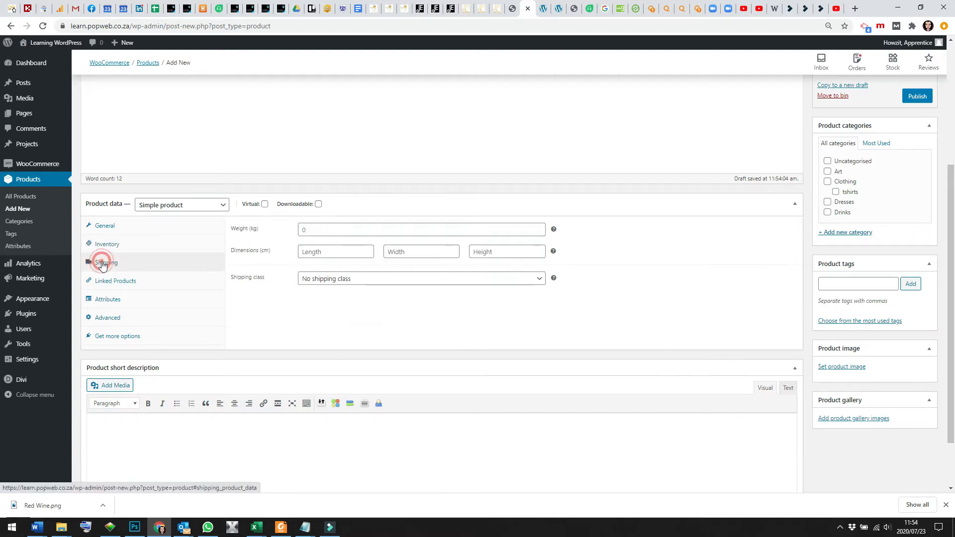
click(303, 229)
text(0)
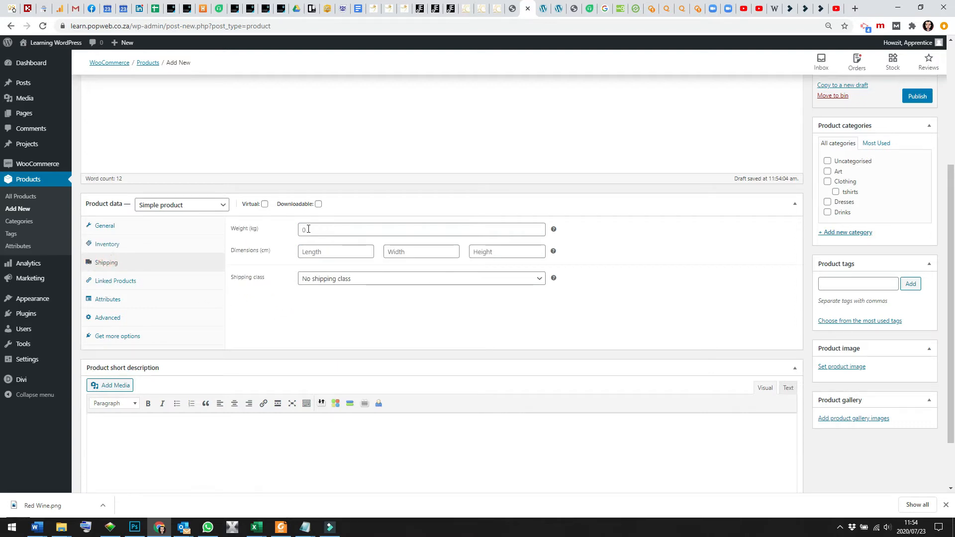
click(308, 229)
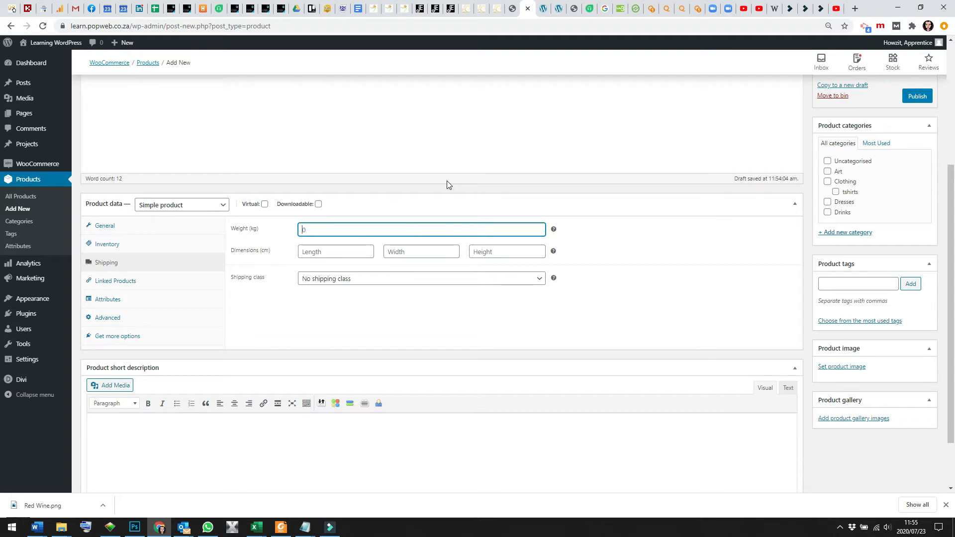
text(2)
click(332, 252)
text(10)
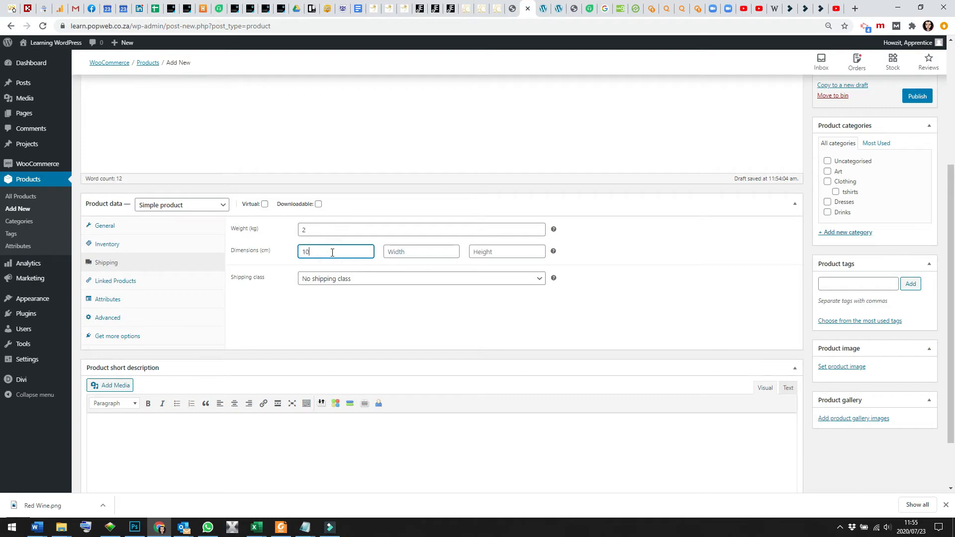
click(405, 252)
text(10)
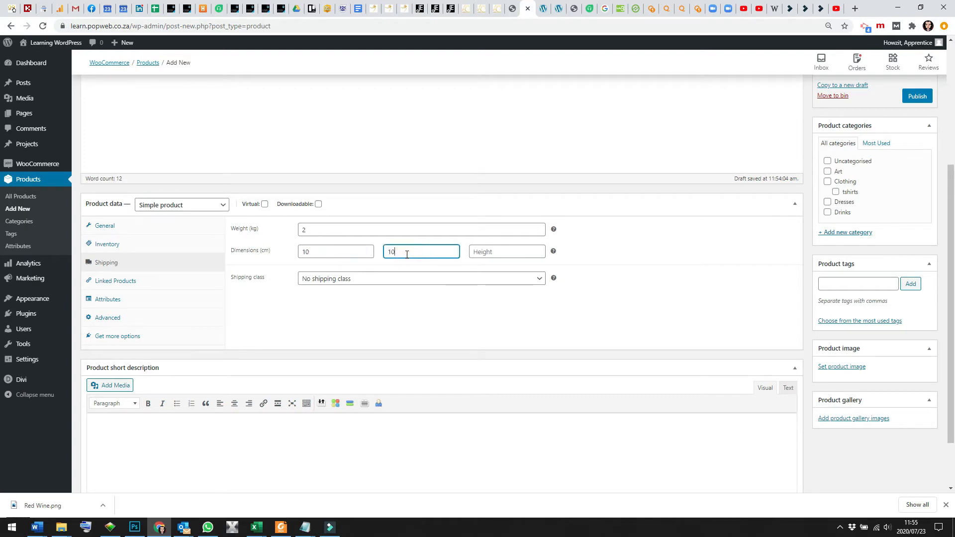
click(481, 252)
text(30)
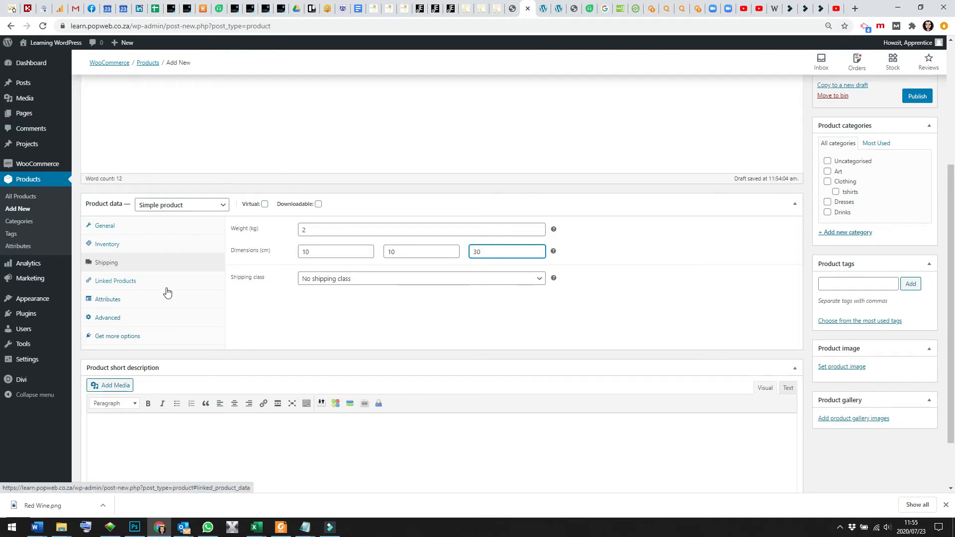
Write the product short description "This goes at the top of the page, below the title and the price. Short and punchy!".
scroll(167, 293, down, 2)
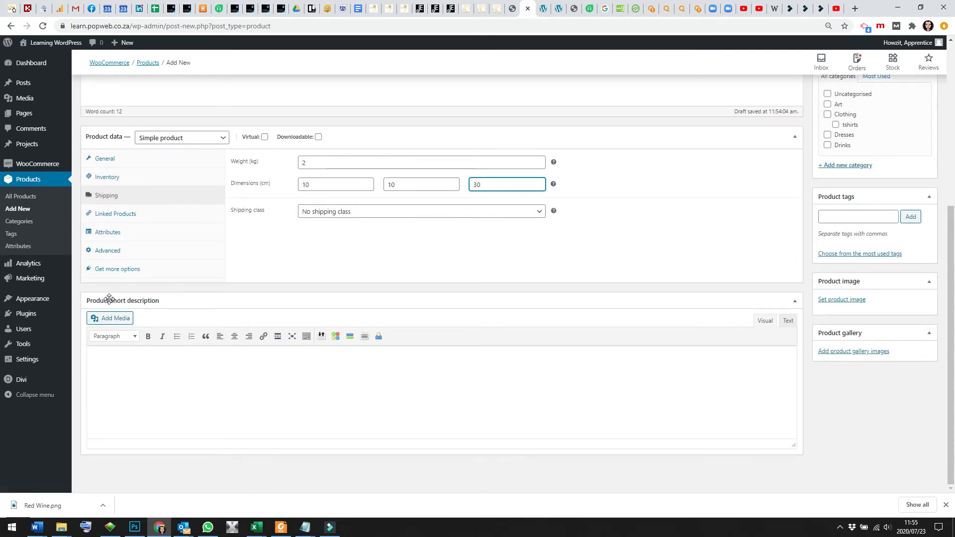
click(104, 363)
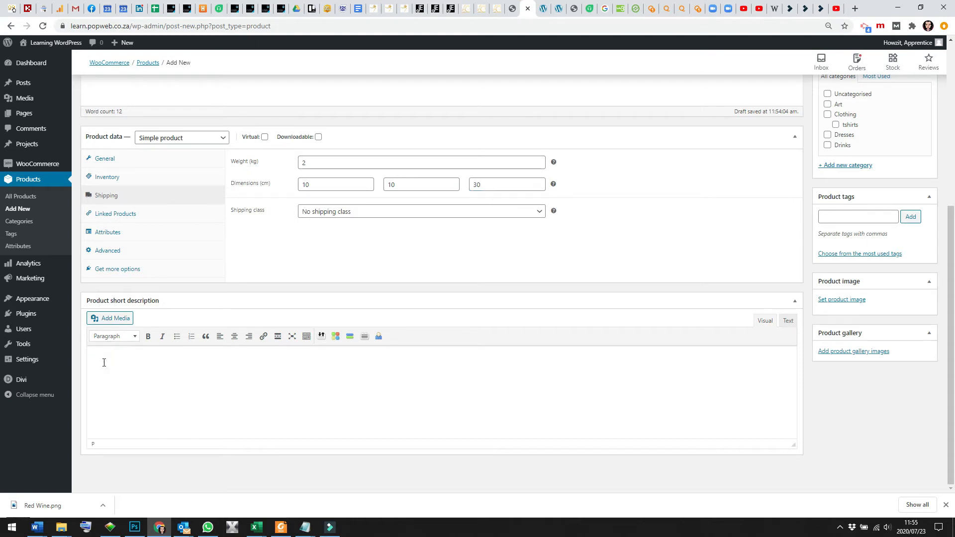
text(This goes at hte t)
key(BackSpace)
key(BackSpace)
key(BackSpace)
text(the top of the page, below the)
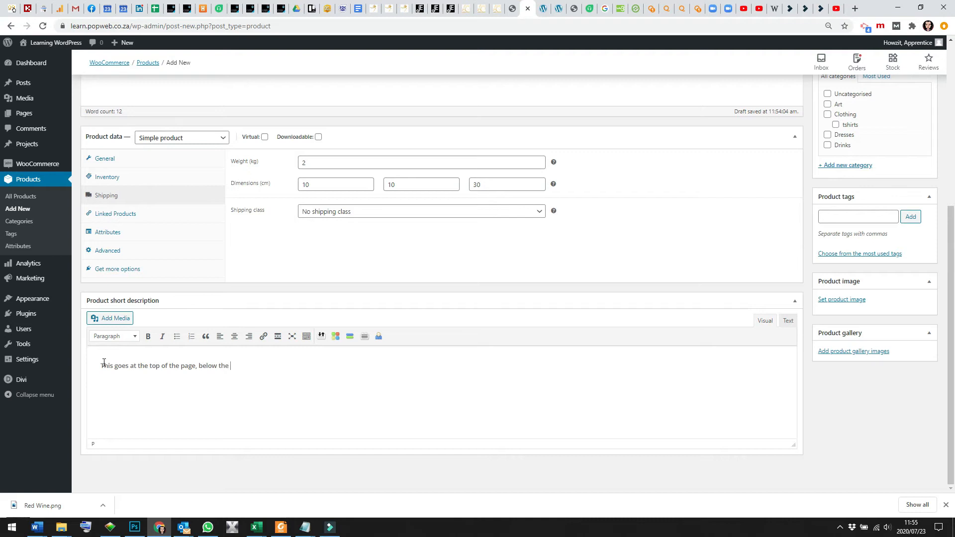
text( title and the price. Short and punchy!)
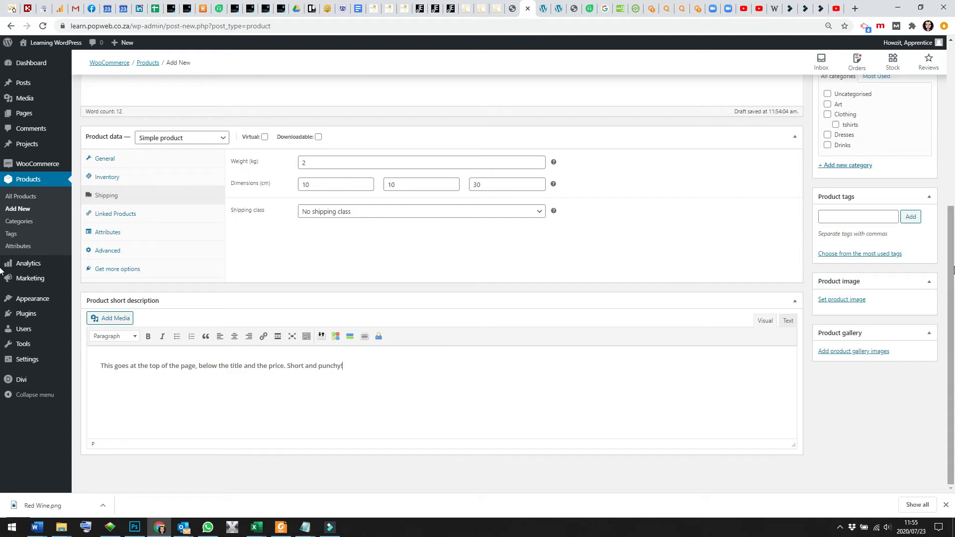
Assign the product to the Drinks category.
scroll(943, 135, up, 5)
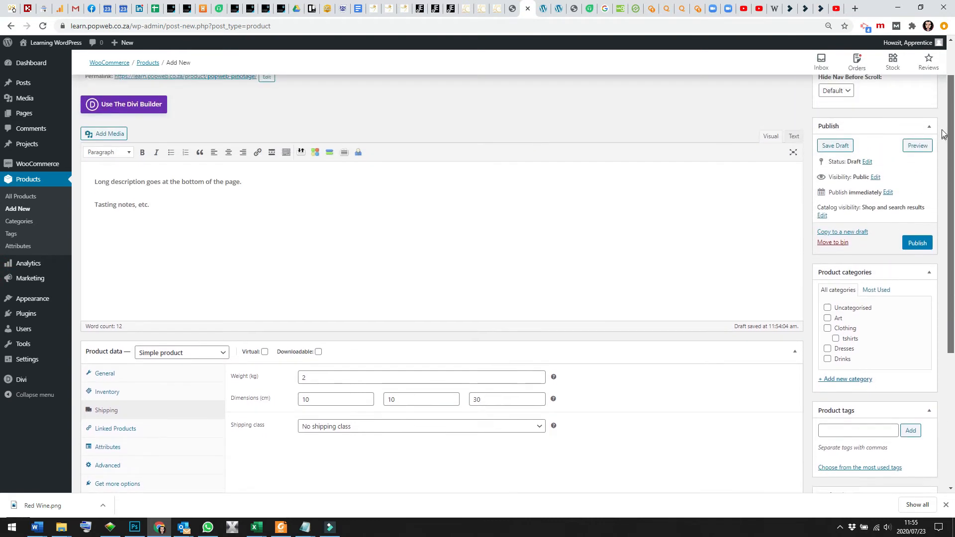
scroll(944, 133, up, 1)
scroll(940, 159, down, 3)
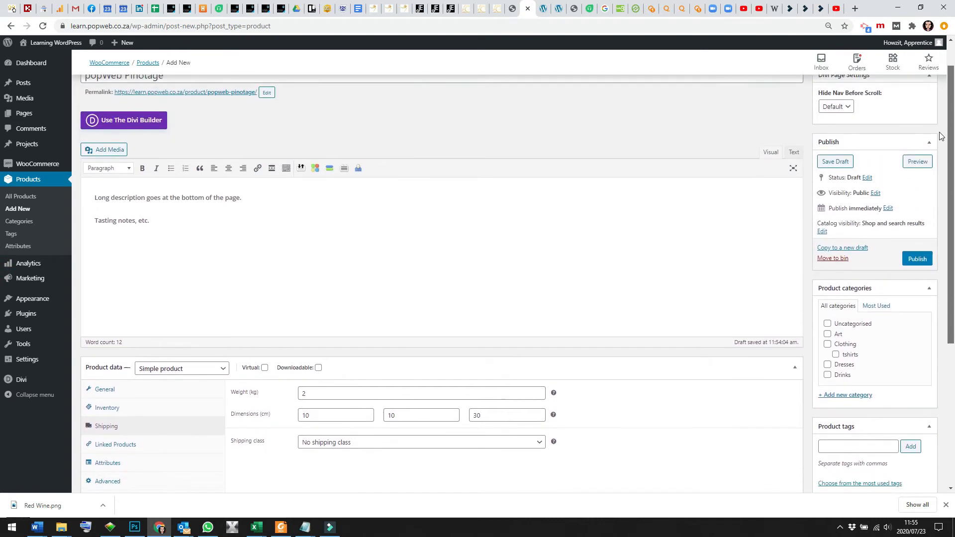
scroll(939, 204, down, 1)
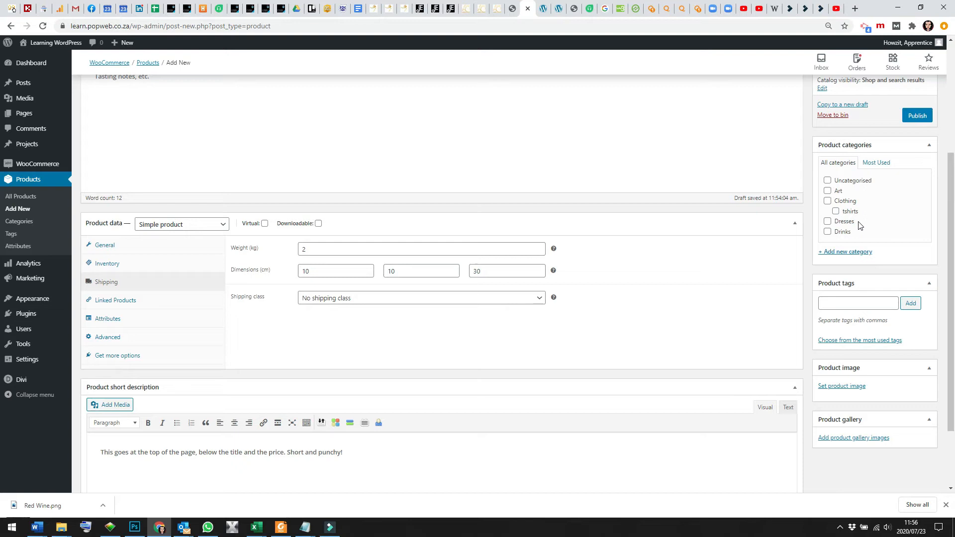
click(828, 233)
Add the product tags pinotage, wine, red and popweb.
click(848, 305)
text(pinotage)
key(Return)
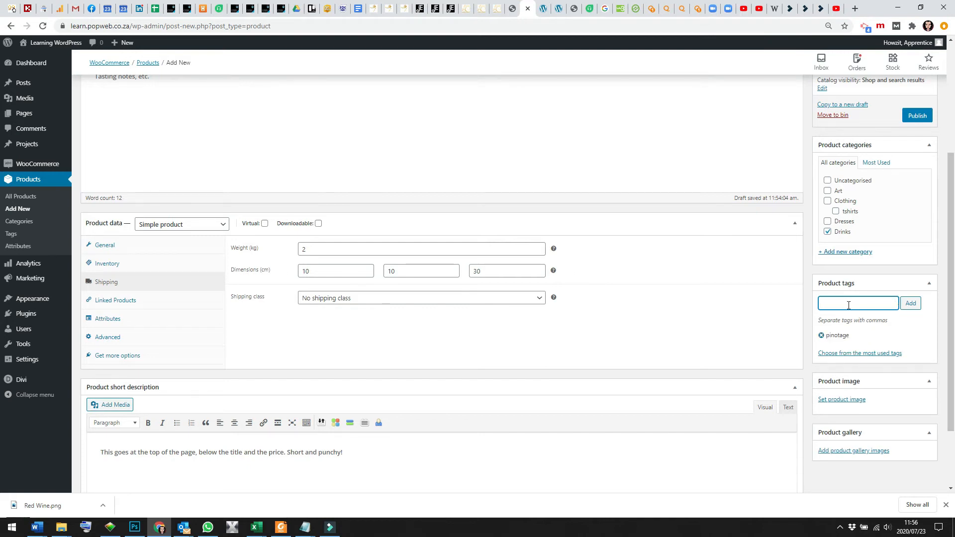
text(wine)
key(Return)
text(d)
key(Return)
text(popweb)
key(Return)
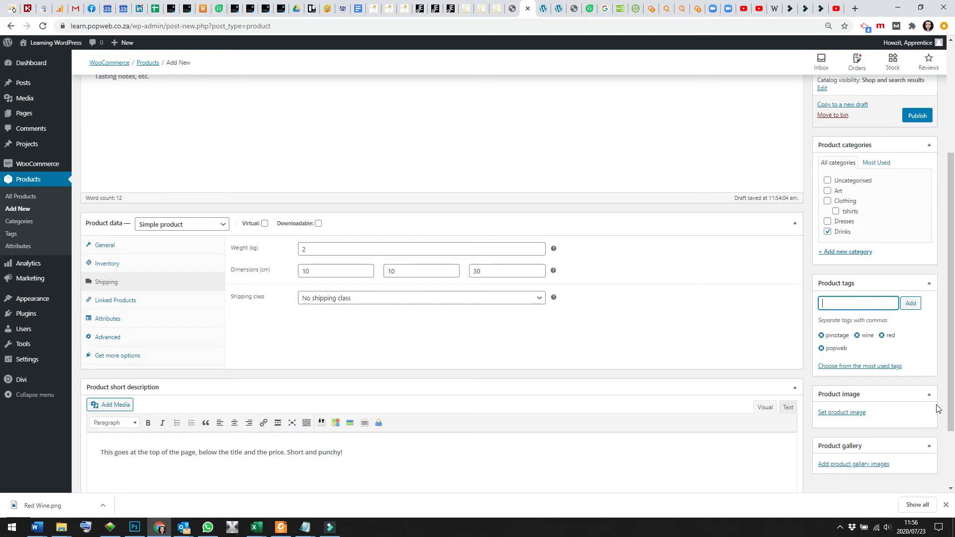
Check the image on the Phillipolis Gin product page, and upload the ABC275 file from the Training folder for the new product's image.
drag(950, 382, 950, 424)
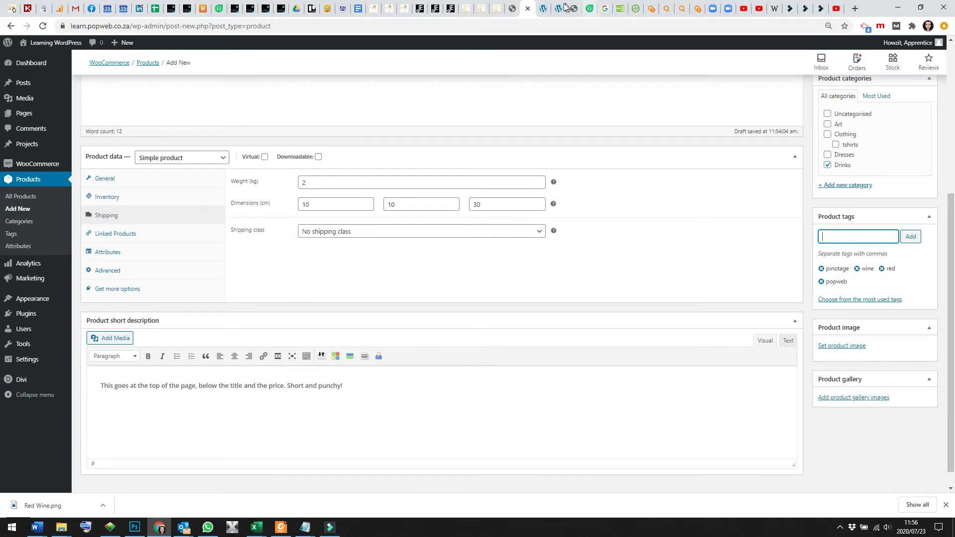
click(544, 8)
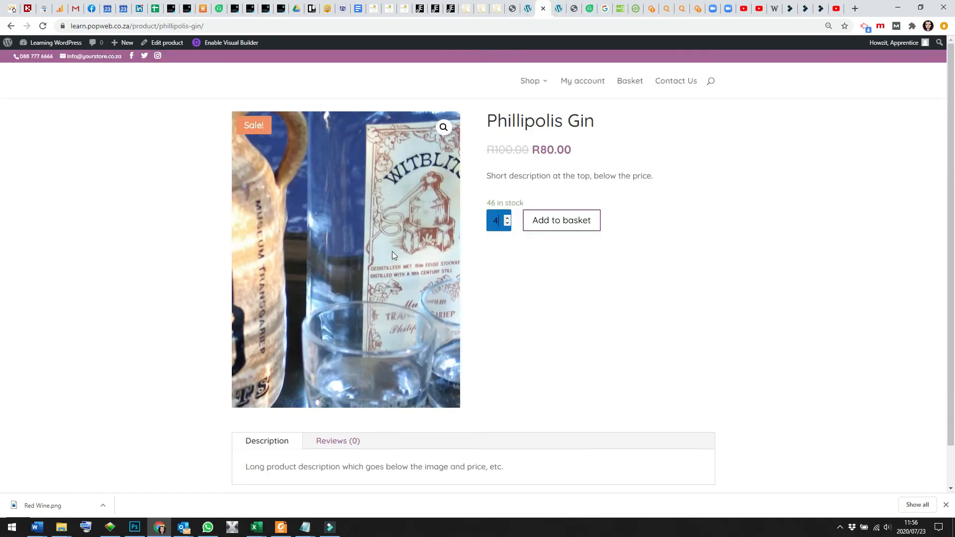
click(528, 9)
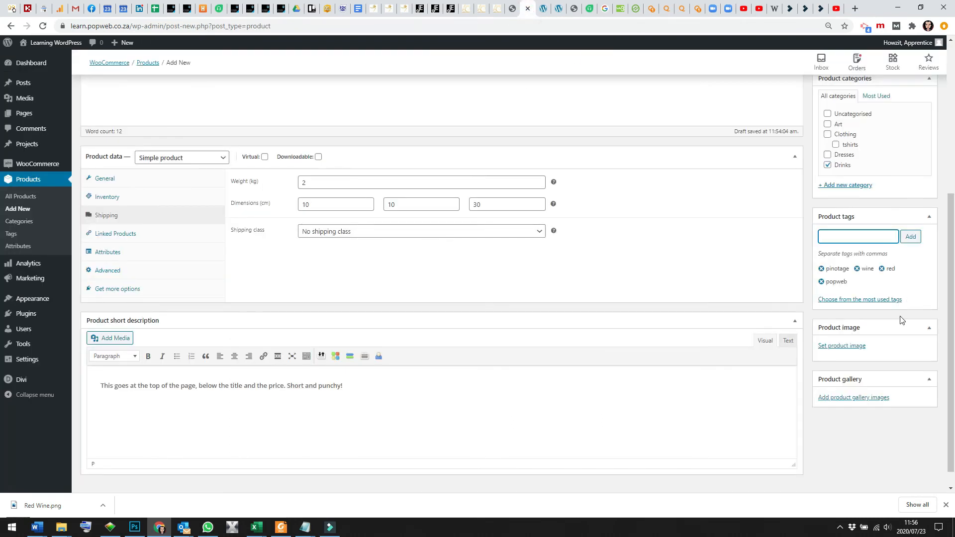
click(849, 347)
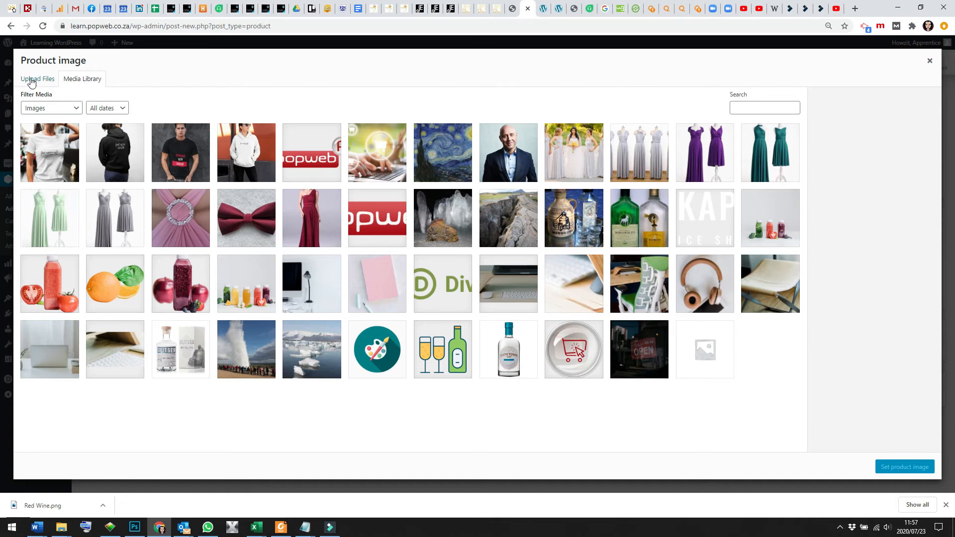
click(31, 81)
click(480, 245)
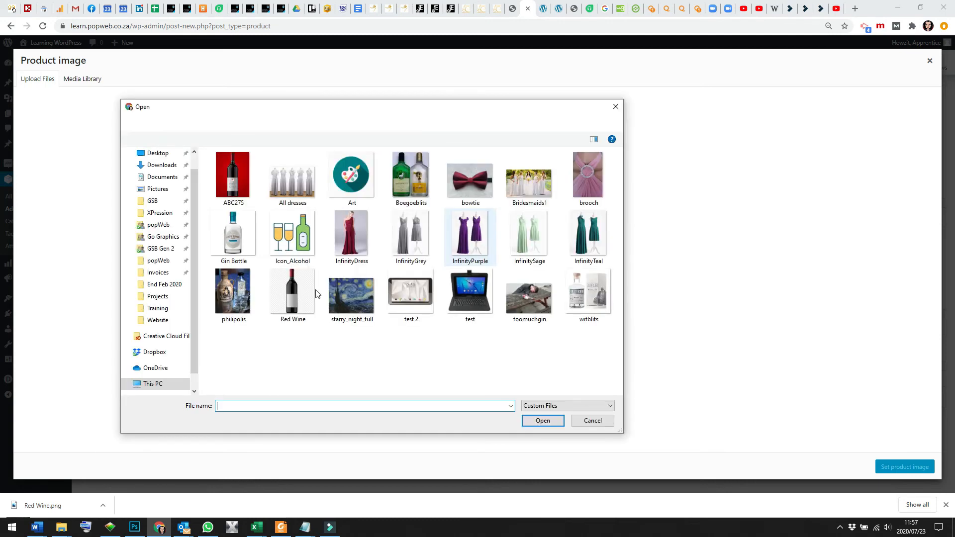
click(232, 176)
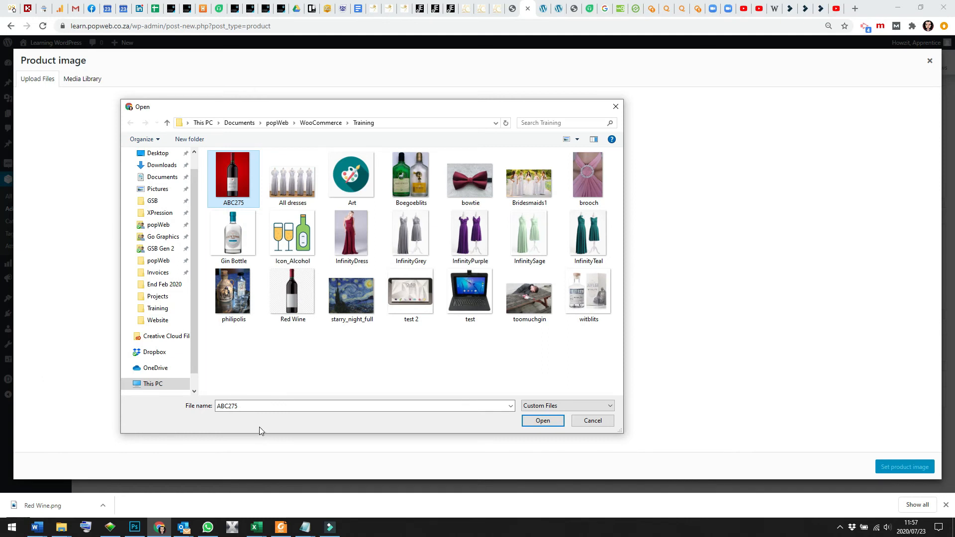
click(542, 421)
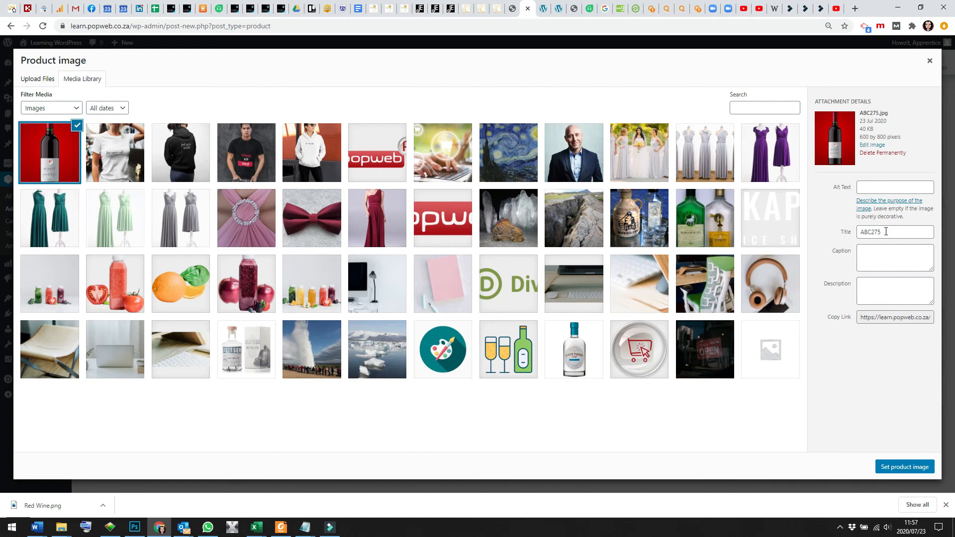
Set the uploaded ABC275 picture as the product image, keeping its title for finding it in the media library.
drag(886, 232, 858, 232)
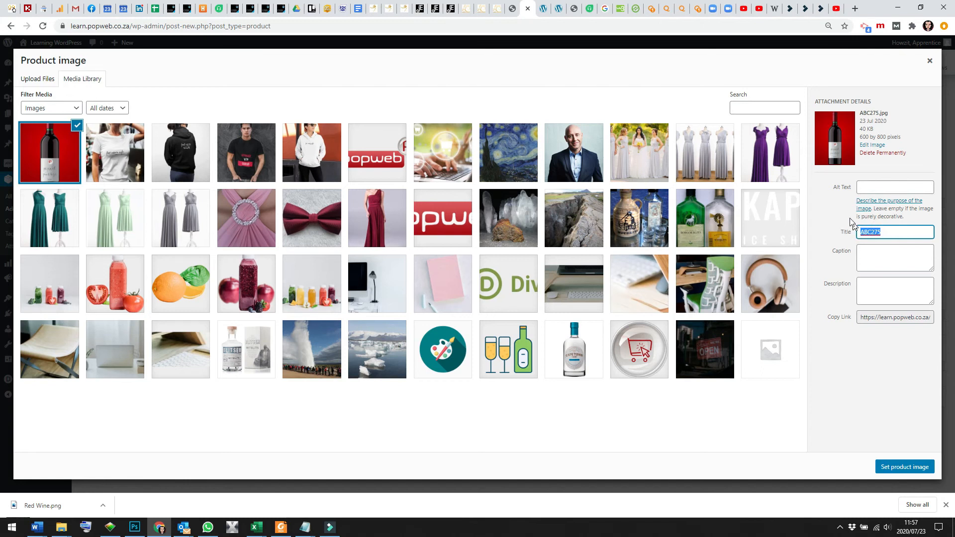
click(751, 106)
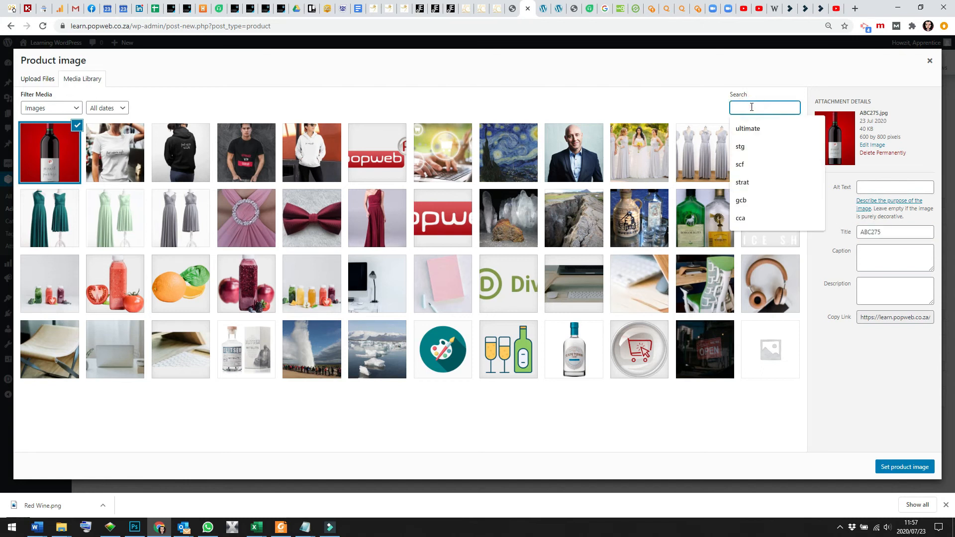
click(758, 79)
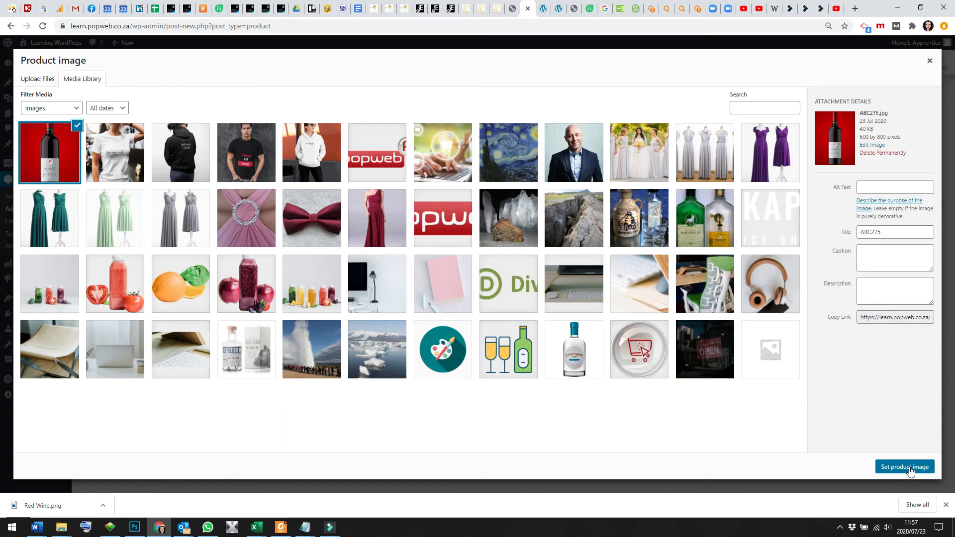
click(910, 471)
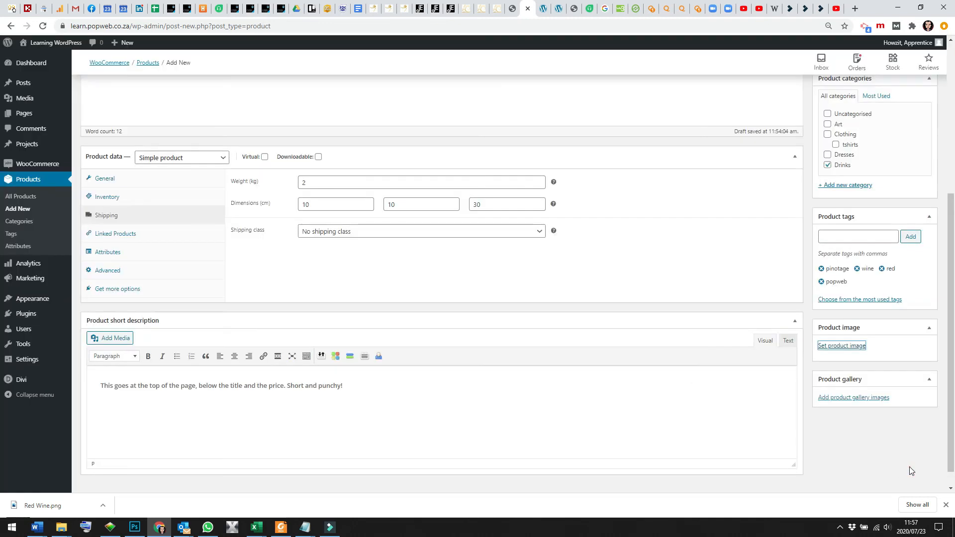
drag(951, 355, 951, 407)
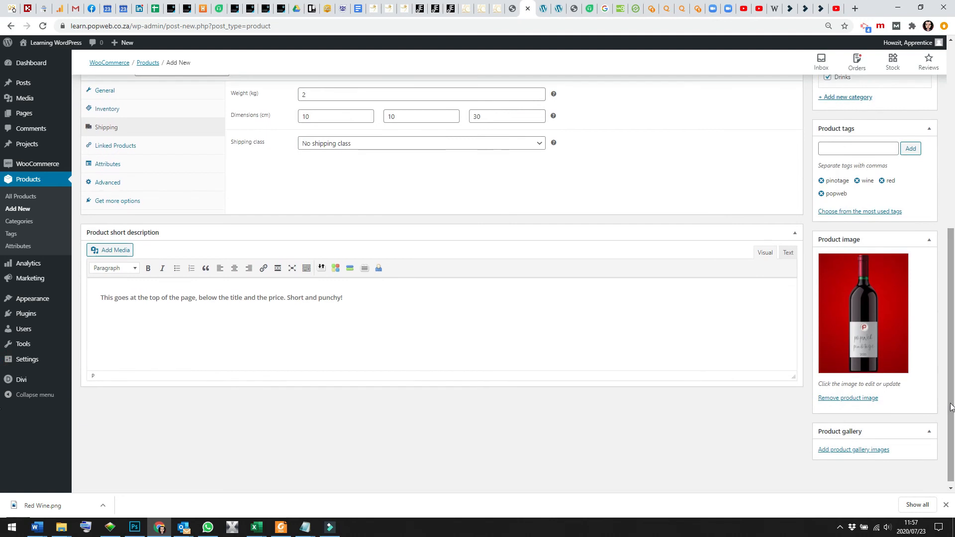
Add the tshirt, Hoodie, approach and anotherone images from the media library to the product gallery.
click(544, 9)
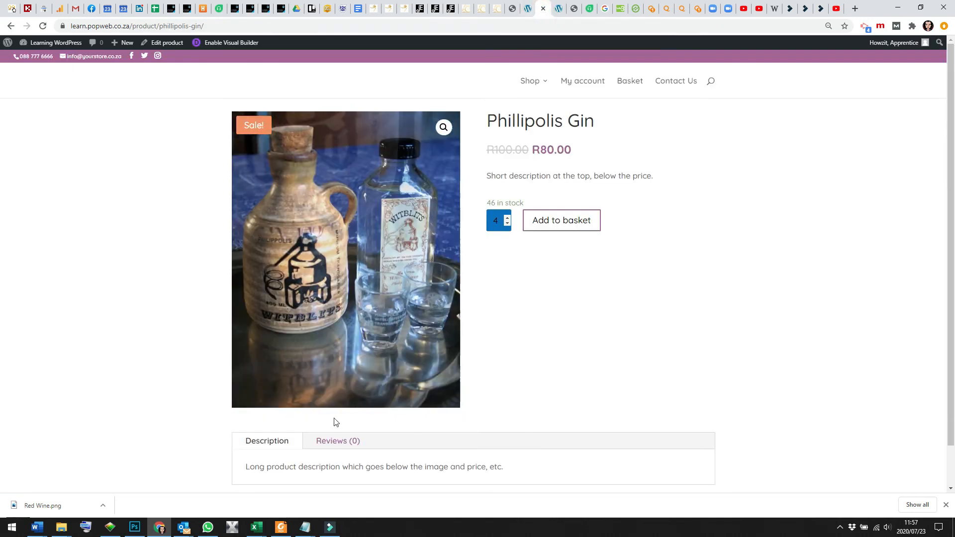
click(527, 8)
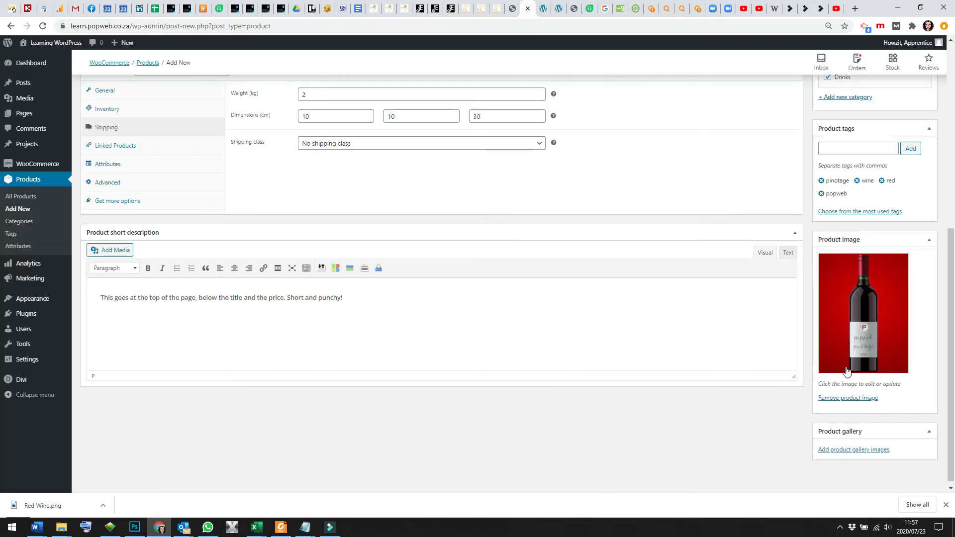
click(846, 450)
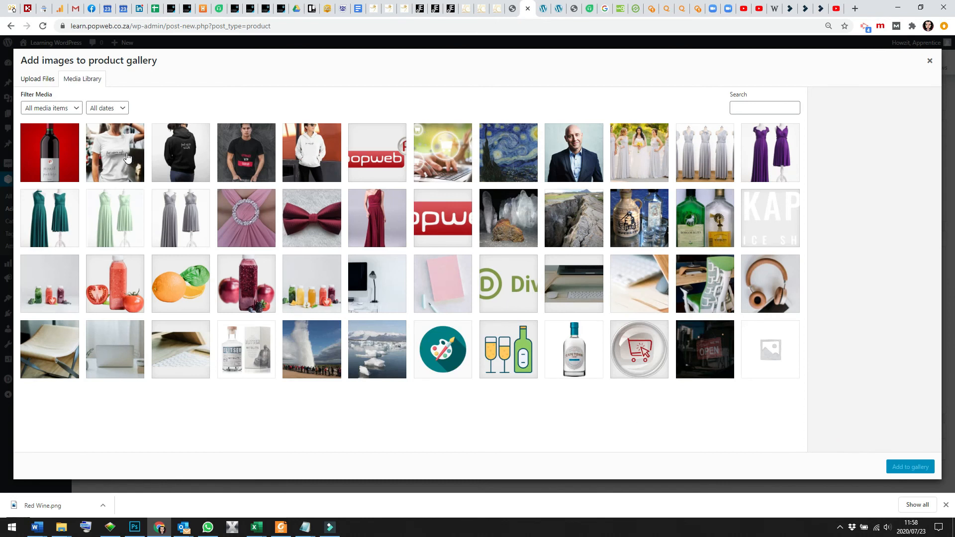
click(127, 158)
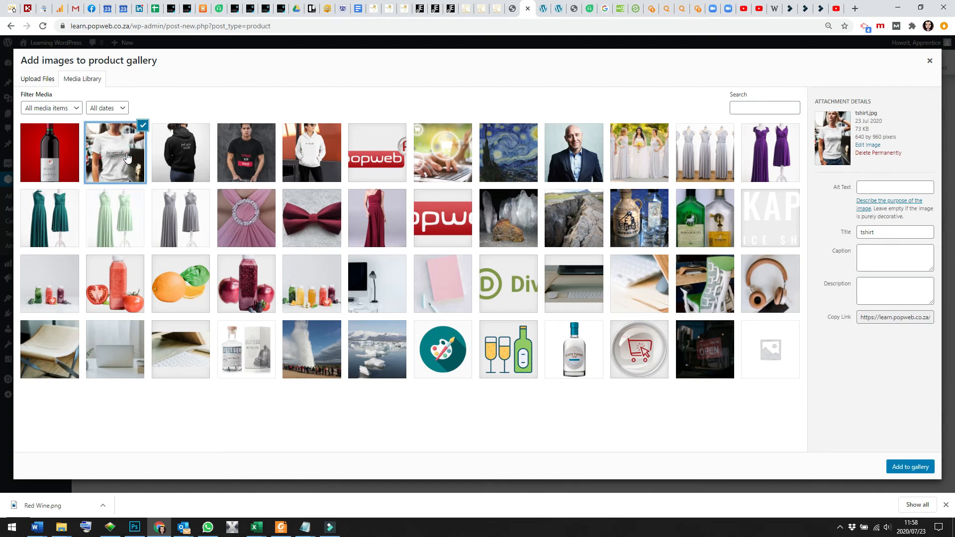
click(178, 144)
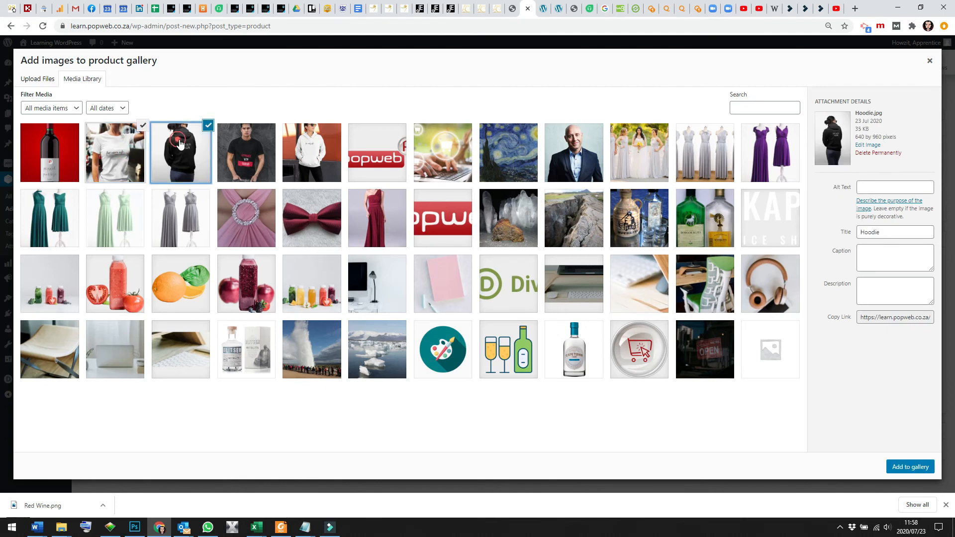
click(251, 149)
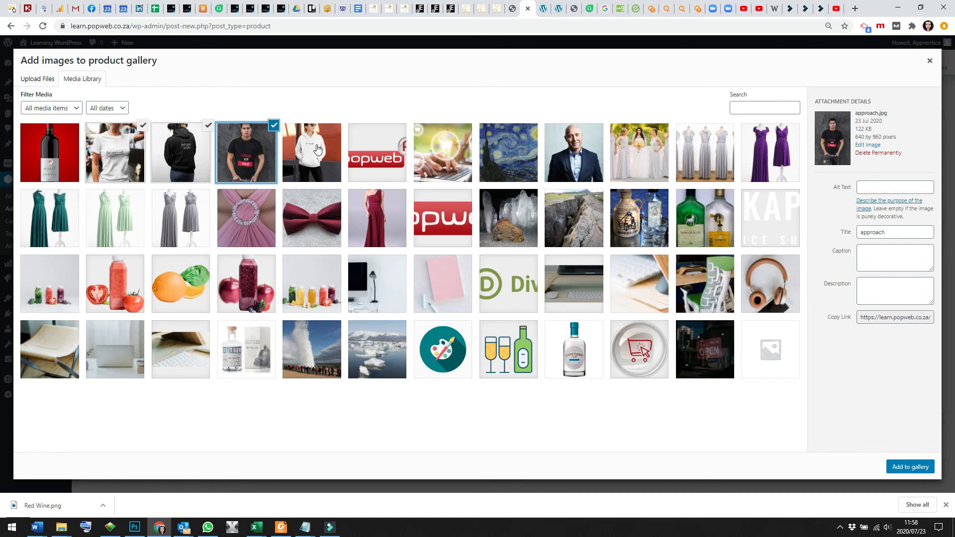
click(317, 149)
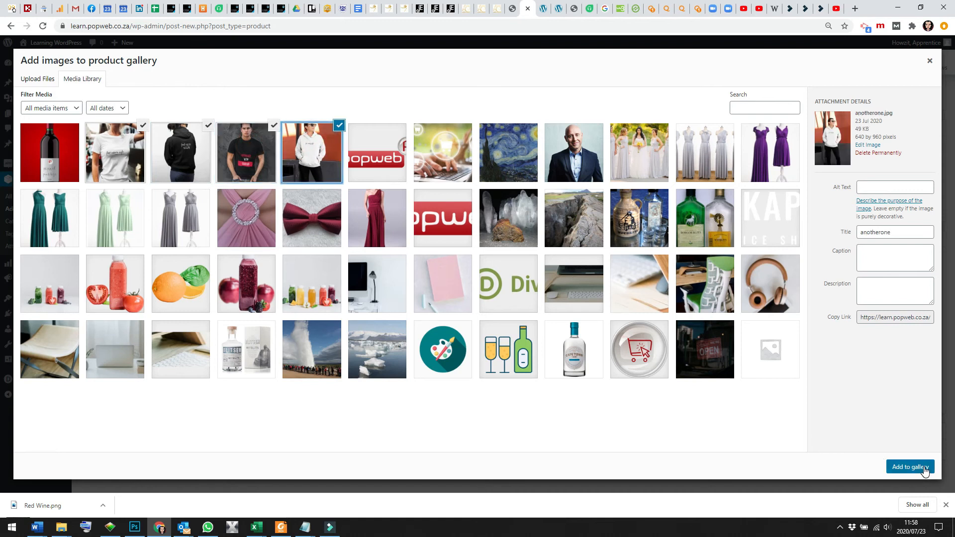
click(922, 470)
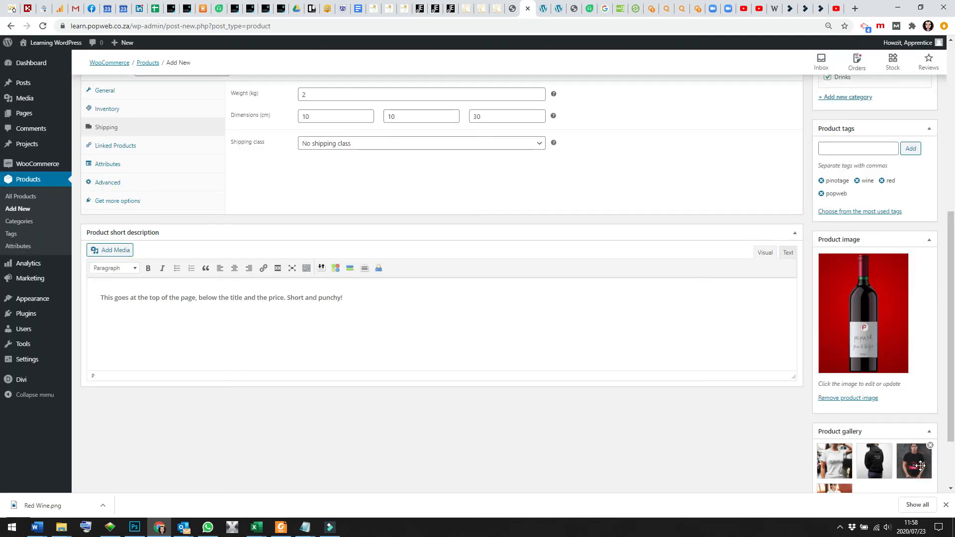
scroll(951, 381, down, 2)
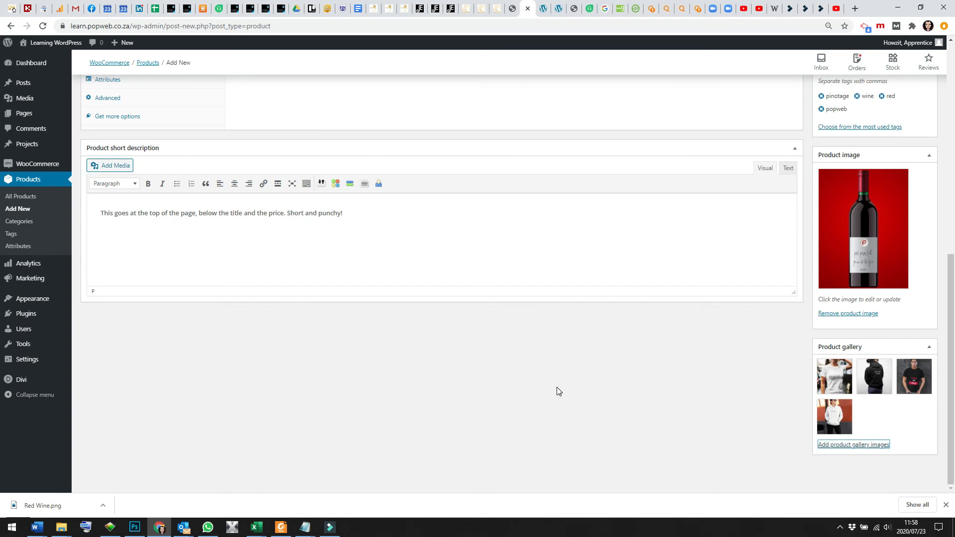
Publish the popWeb Pinotage product and view its shop page to check the title and prices.
scroll(556, 387, up, 10)
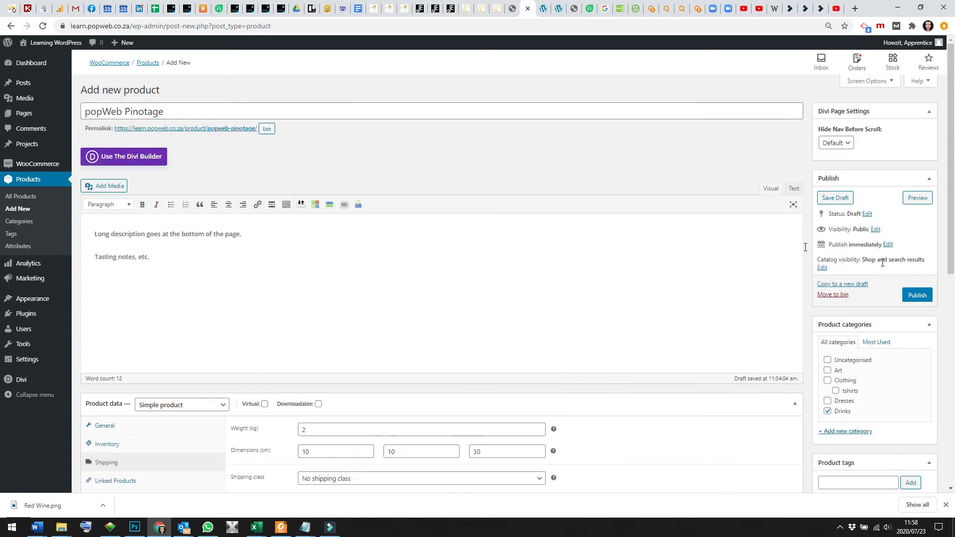
click(918, 297)
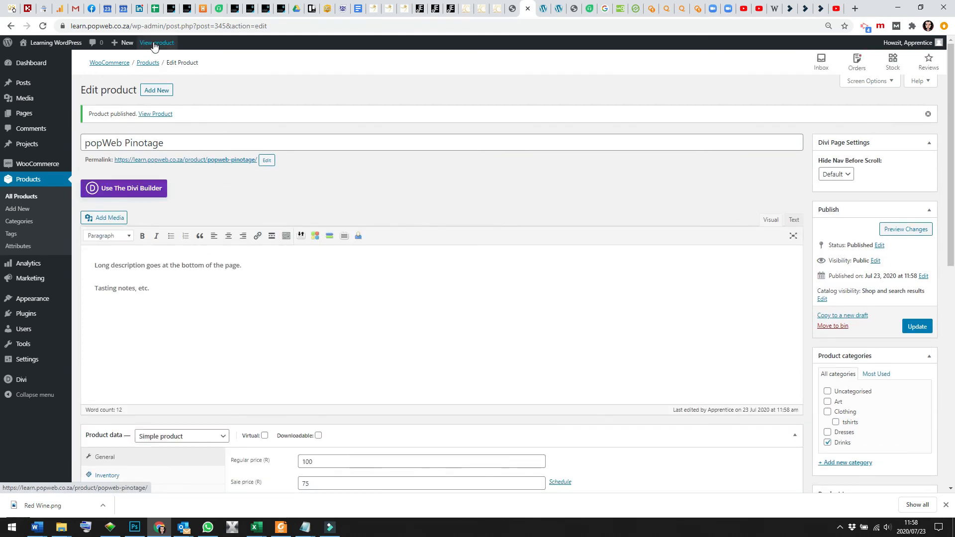
click(154, 45)
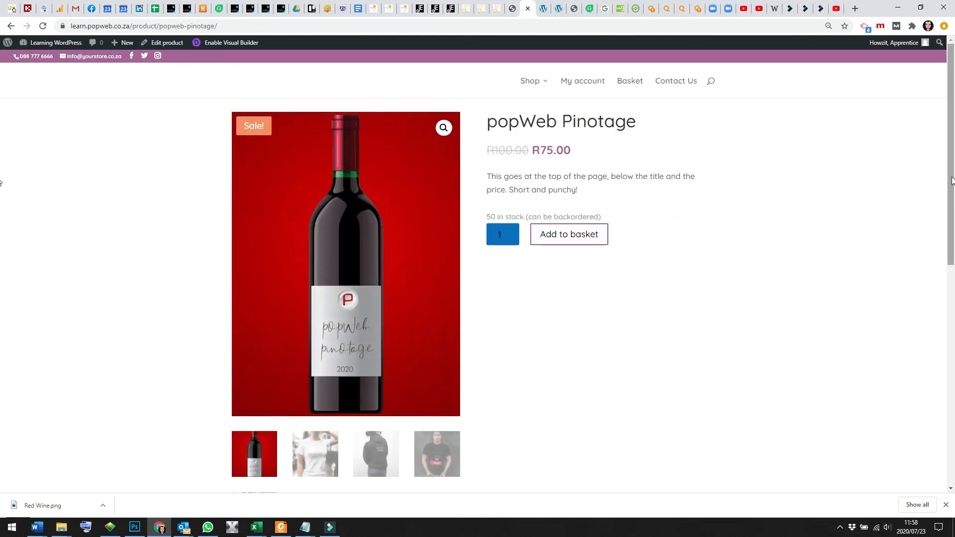
drag(485, 122, 641, 132)
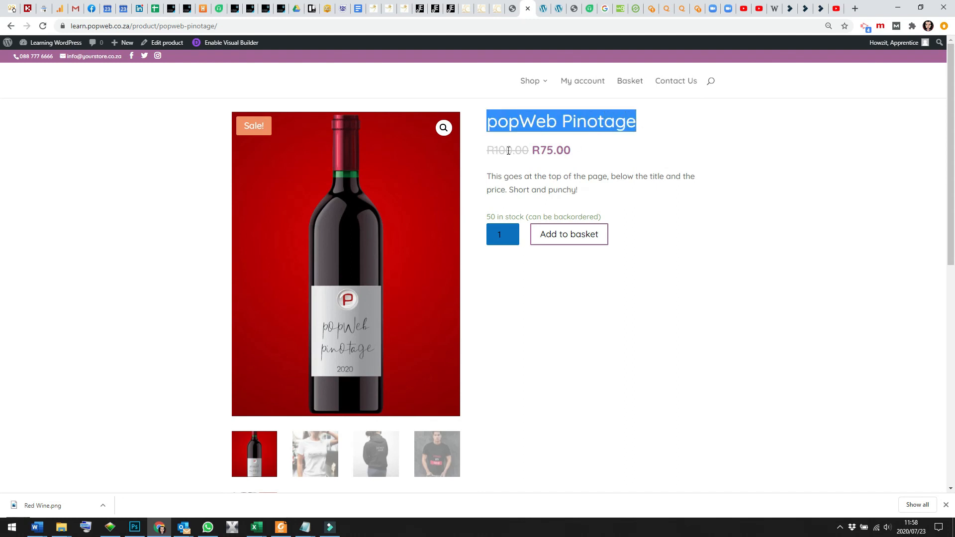
click(581, 155)
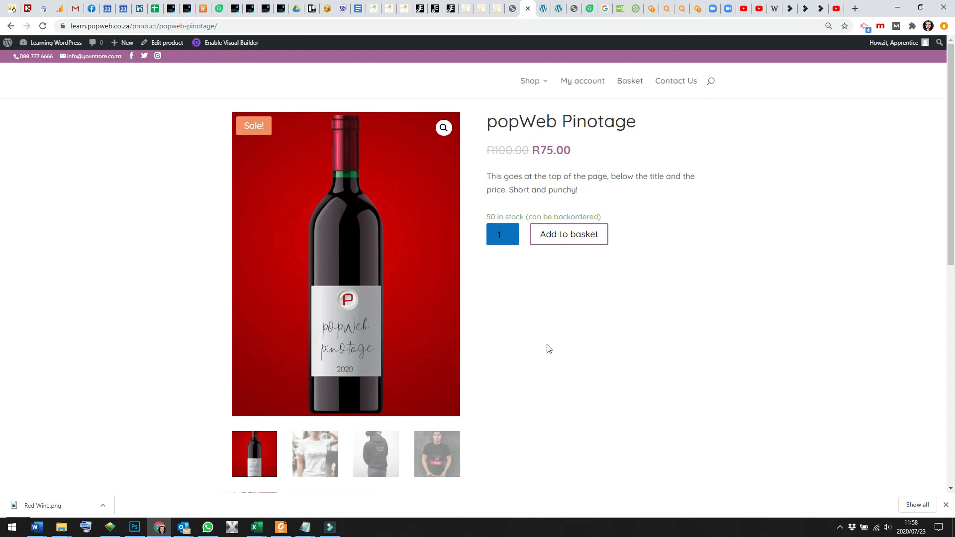
View the T-shirt, hoodie and other gallery pictures on the popWeb Pinotage shop page, and return to the main bottle image.
scroll(548, 348, down, 2)
scroll(521, 335, up, 2)
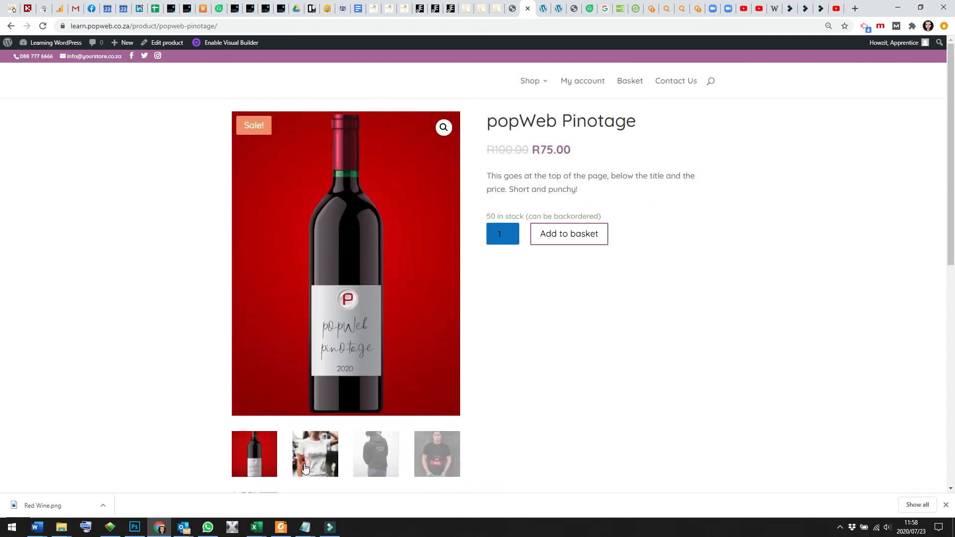
click(305, 468)
click(386, 483)
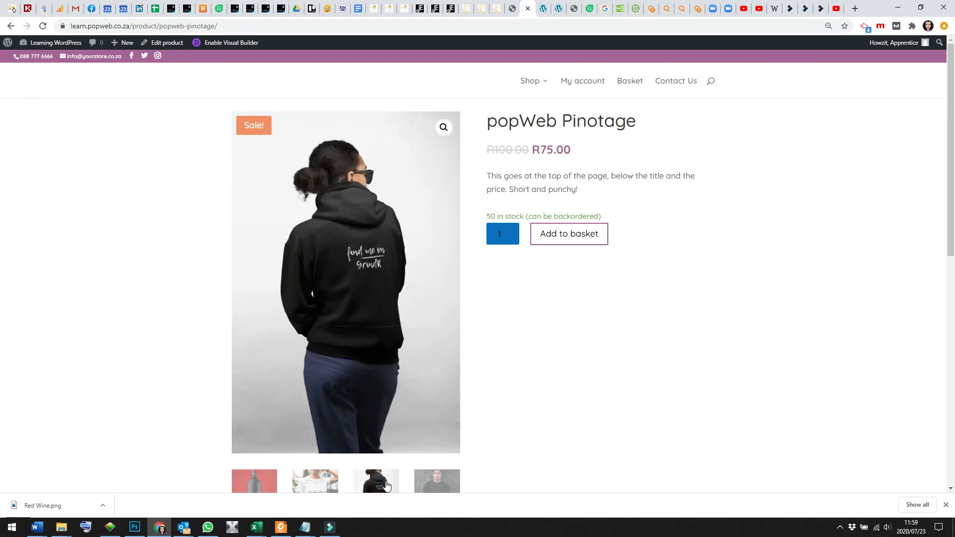
click(436, 481)
click(251, 479)
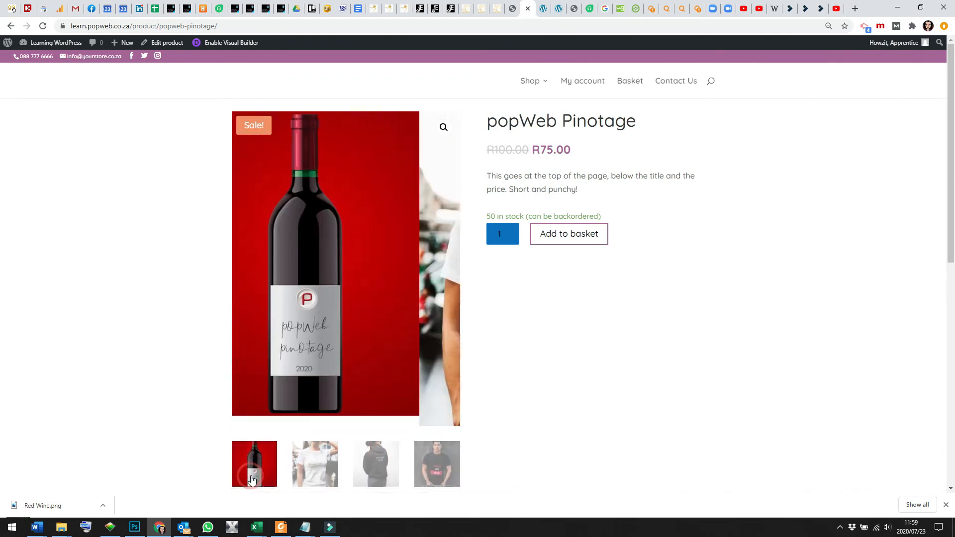
Check the product's long description, additional information with weight and dimensions, and reviews section below the gallery.
scroll(535, 416, down, 3)
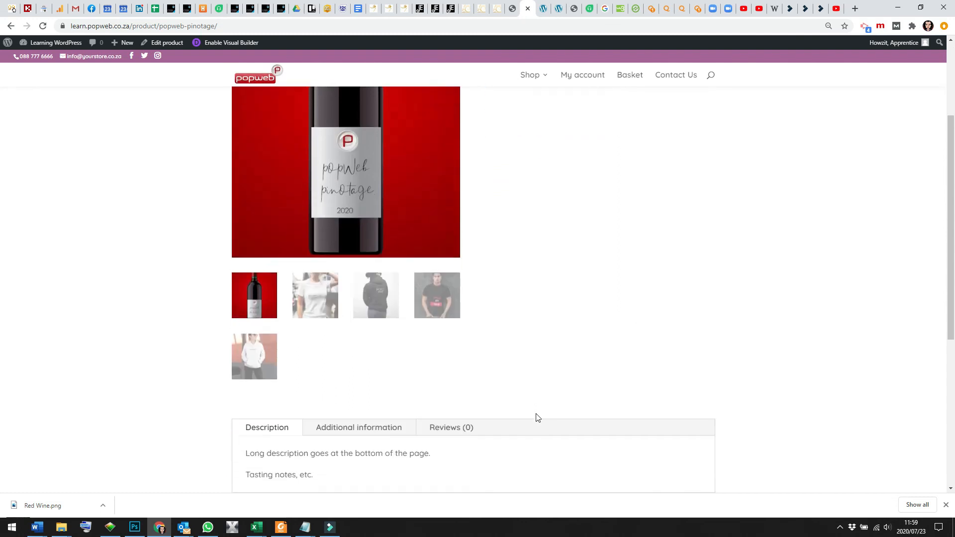
scroll(536, 415, down, 1)
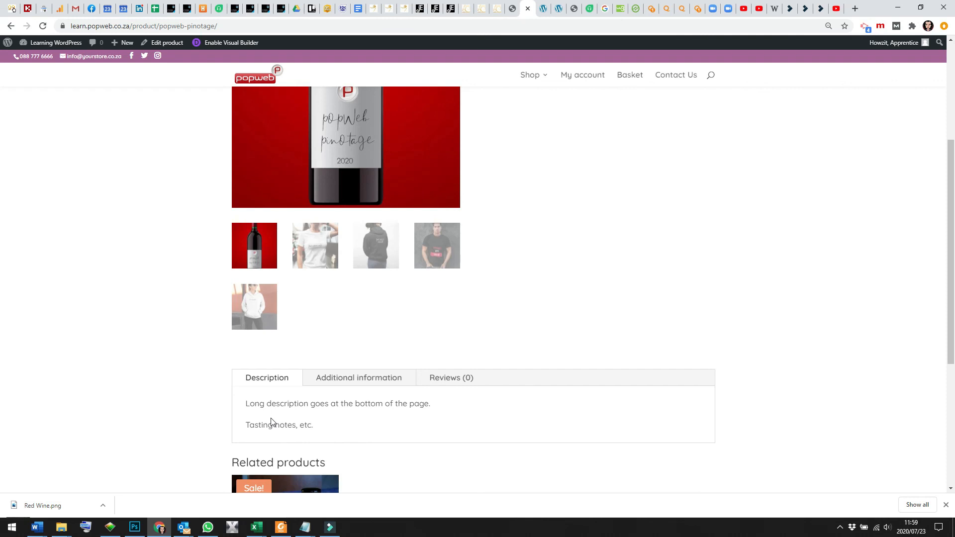
click(346, 379)
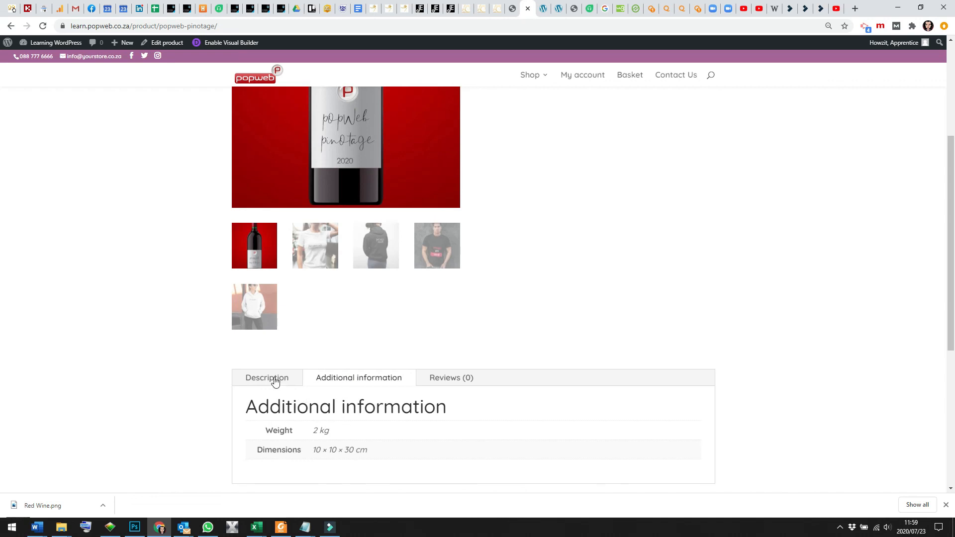
click(448, 377)
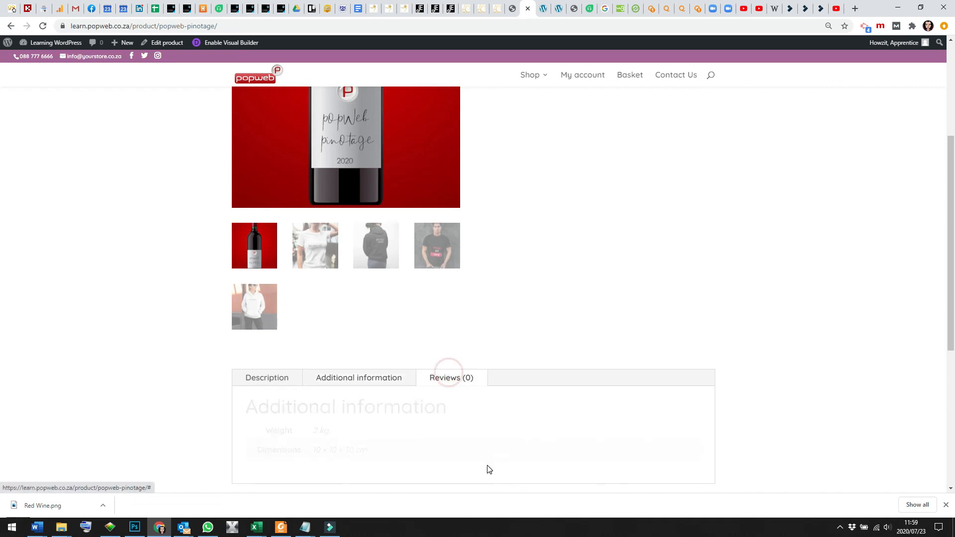
click(267, 378)
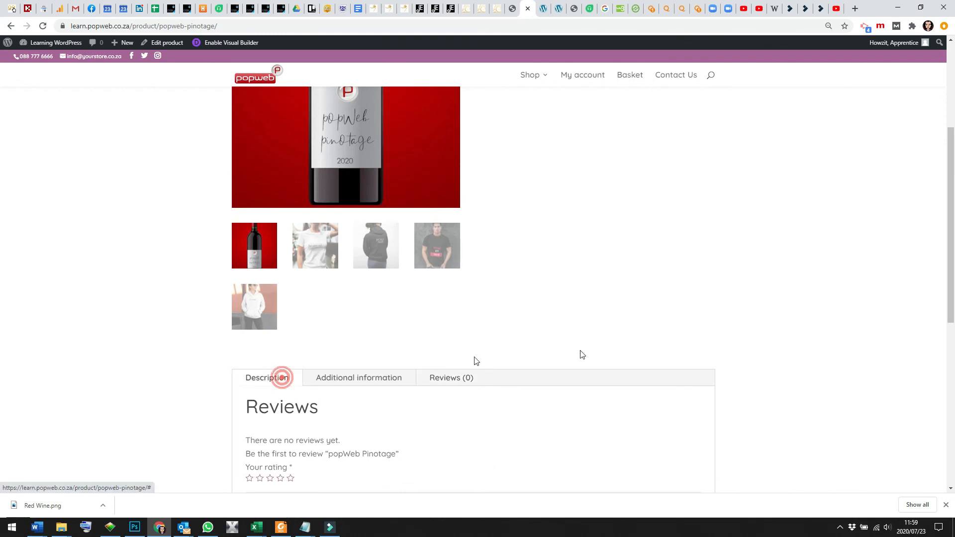
Open the popWeb Pinotage product in the editor, and go to the list of all products to review its entry.
scroll(952, 306, up, 4)
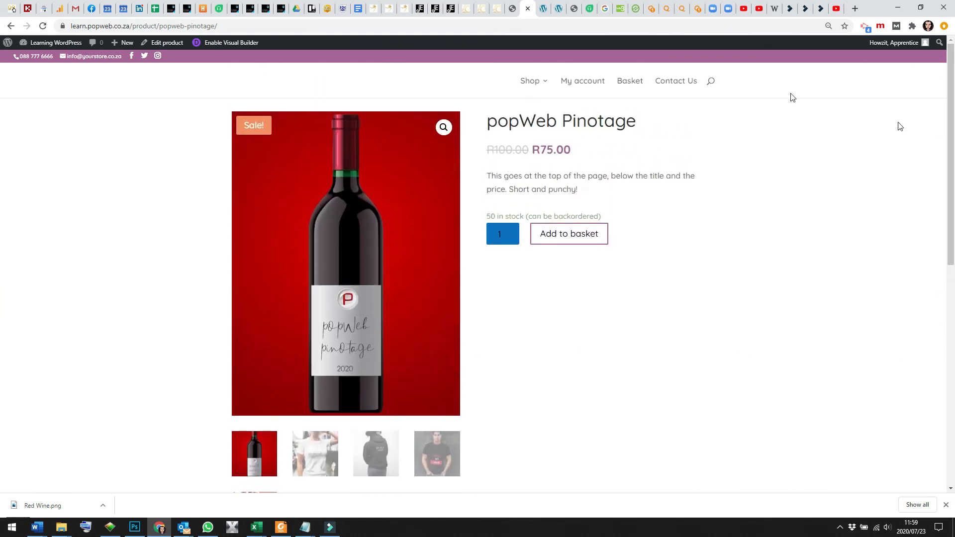
click(156, 44)
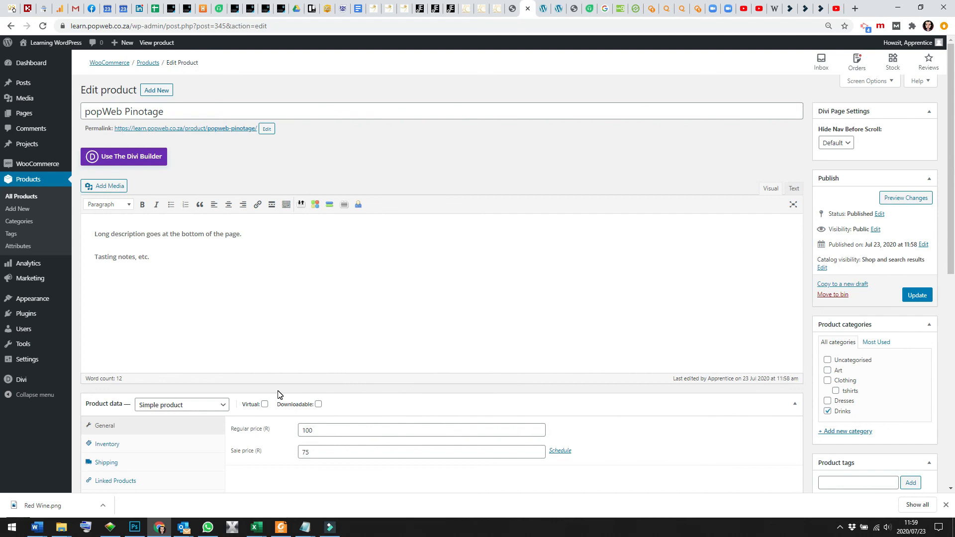
key(alt+Left)
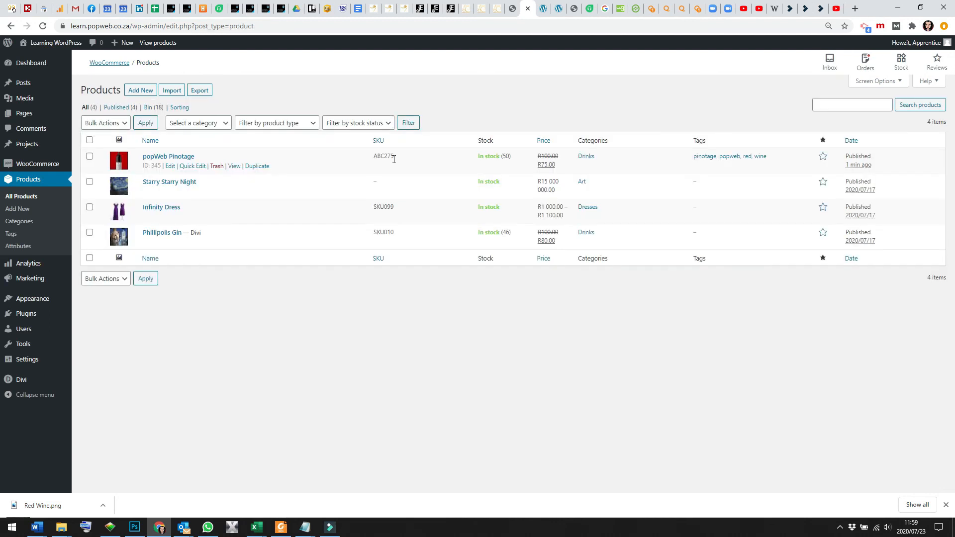